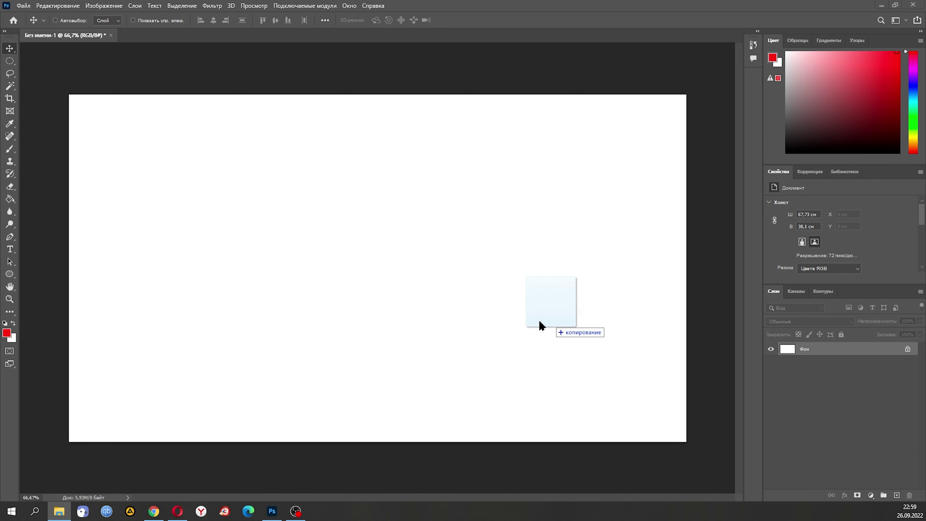
- Place beach photo IMG_20220808_184057, scaled to about 106.79 × 46.46 cm, man at left
drag(559, 324, 397, 323)
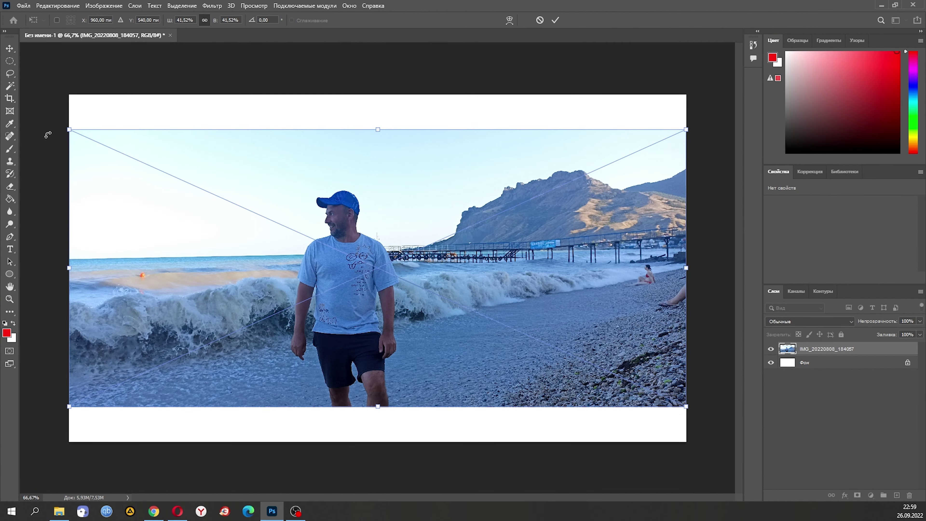
drag(72, 132, 25, 116)
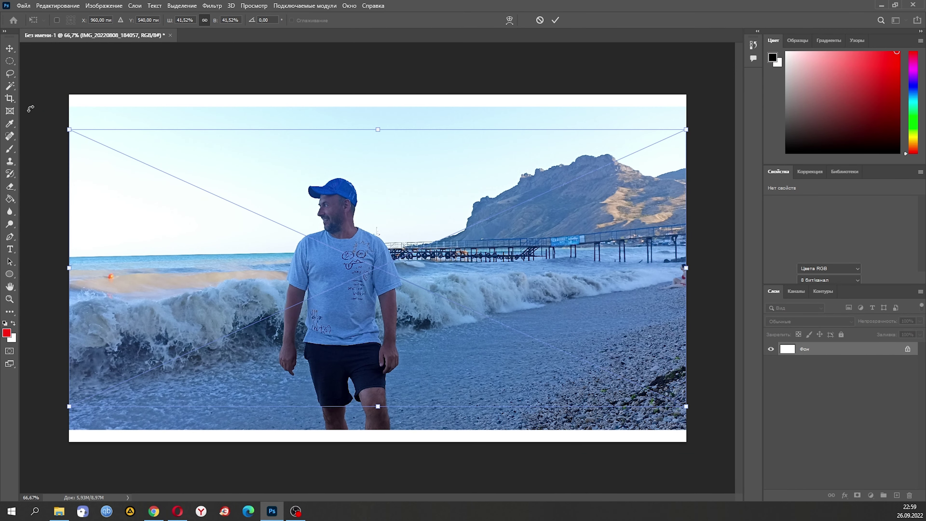
drag(25, 116, 69, 129)
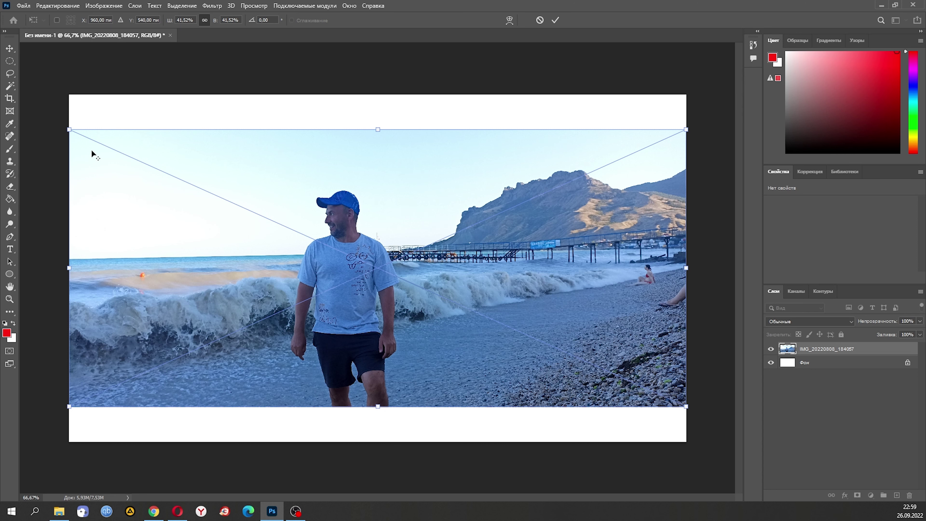
drag(69, 129, 3, 93)
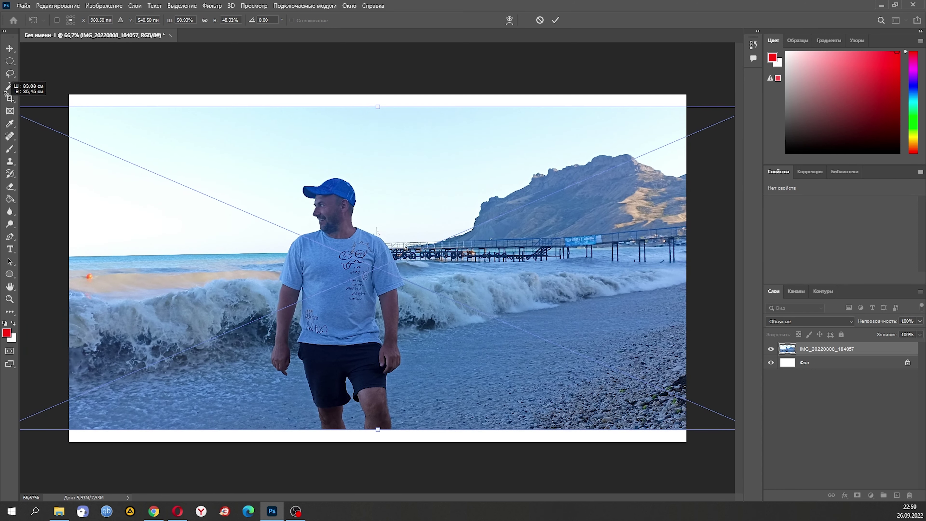
drag(3, 93, 20, 109)
drag(485, 184, 334, 188)
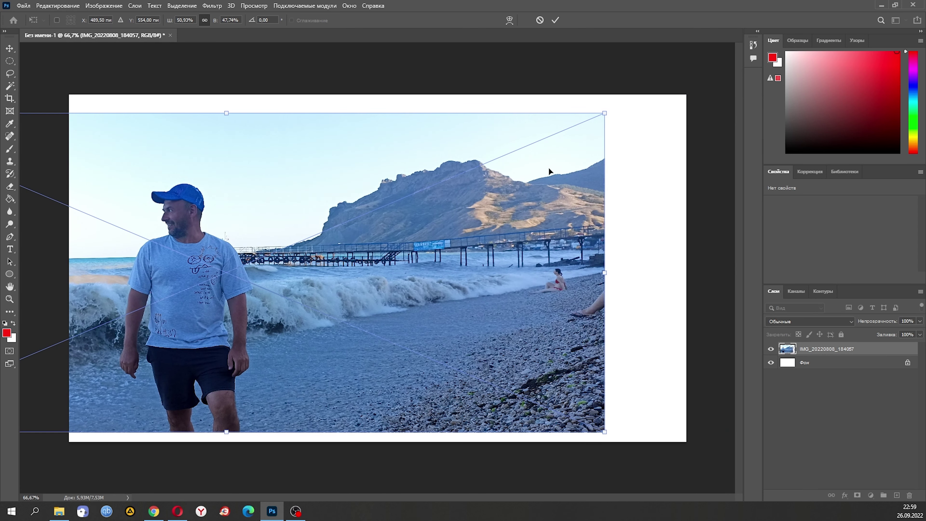
mouse_move(606, 115)
mouse_down()
mouse_move(626, 97)
mouse_move(713, 83)
mouse_move(714, 63)
mouse_up()
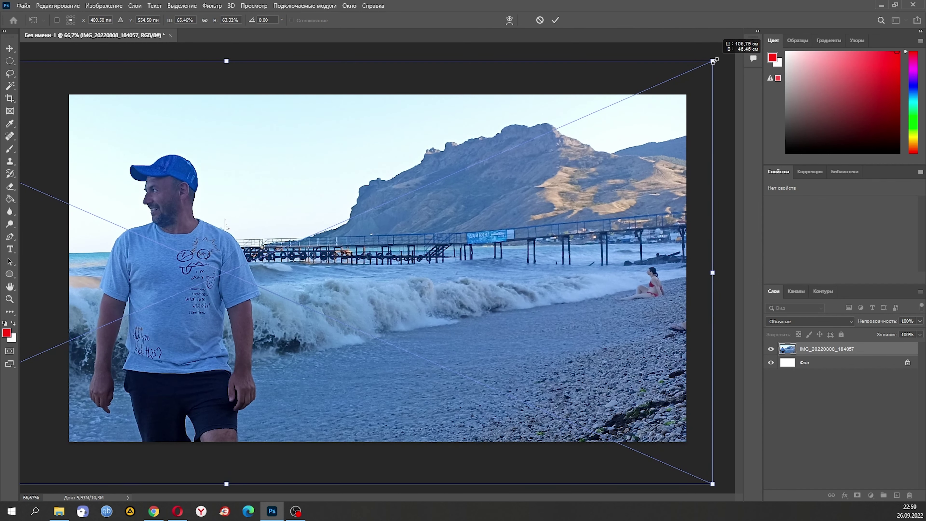
drag(639, 153, 620, 168)
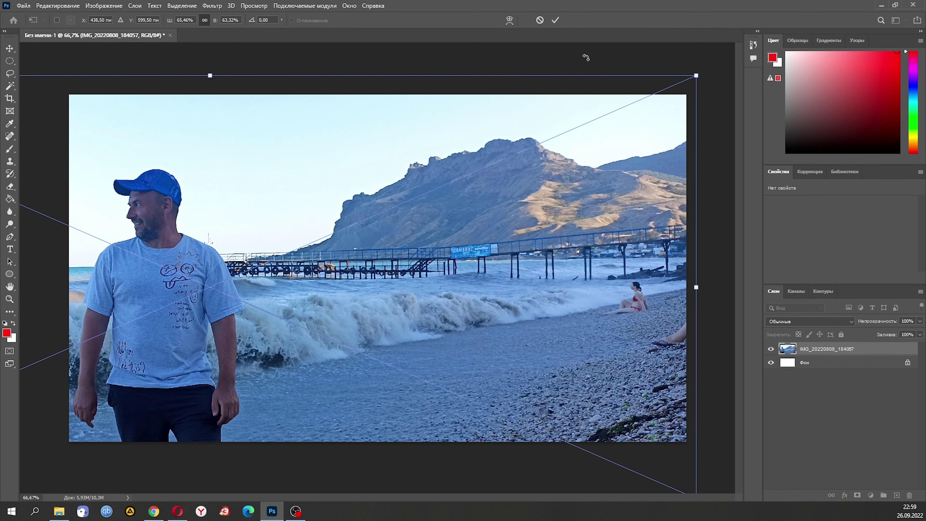
click(555, 21)
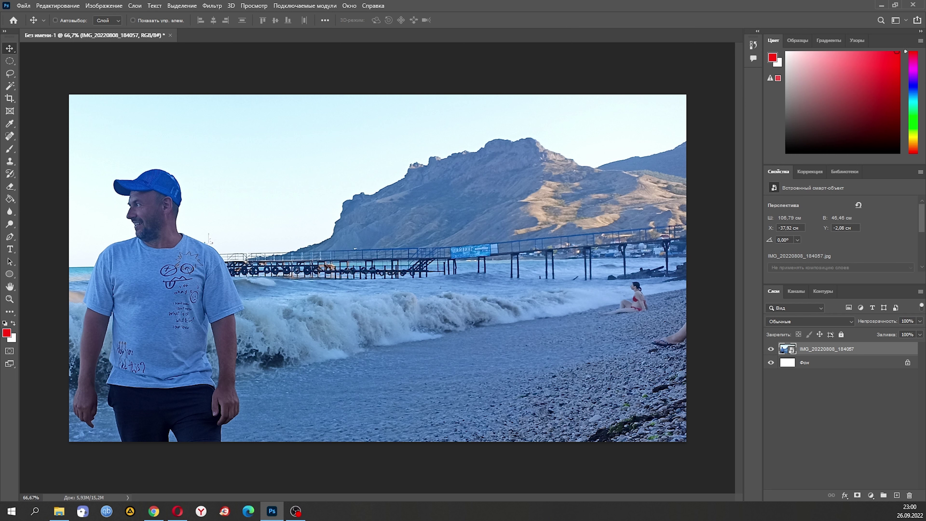
- Place car photo IMG_20220802_161009 at 33.41 × 15.59 cm in the upper right
drag(459, 296, 454, 292)
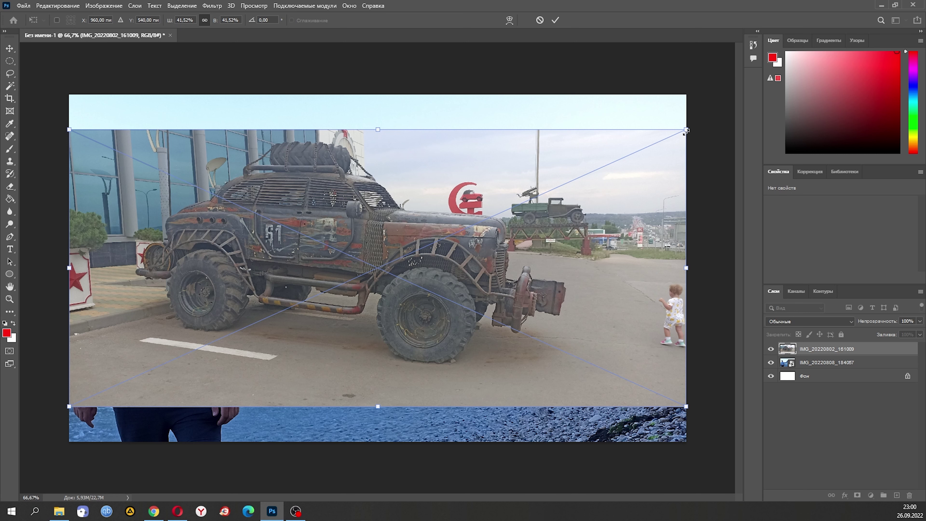
drag(687, 130, 515, 197)
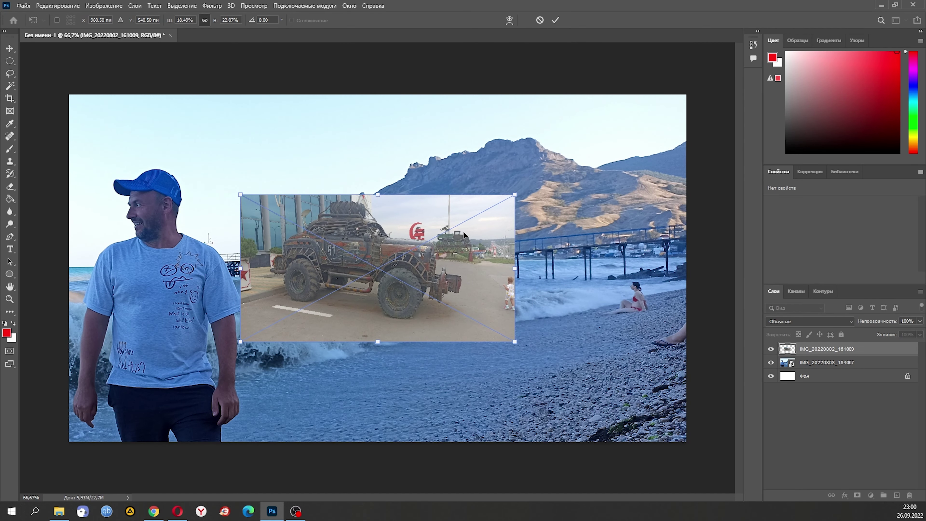
drag(463, 232, 627, 154)
mouse_move(678, 123)
mouse_down()
mouse_move(573, 215)
mouse_move(505, 202)
mouse_move(628, 118)
mouse_up()
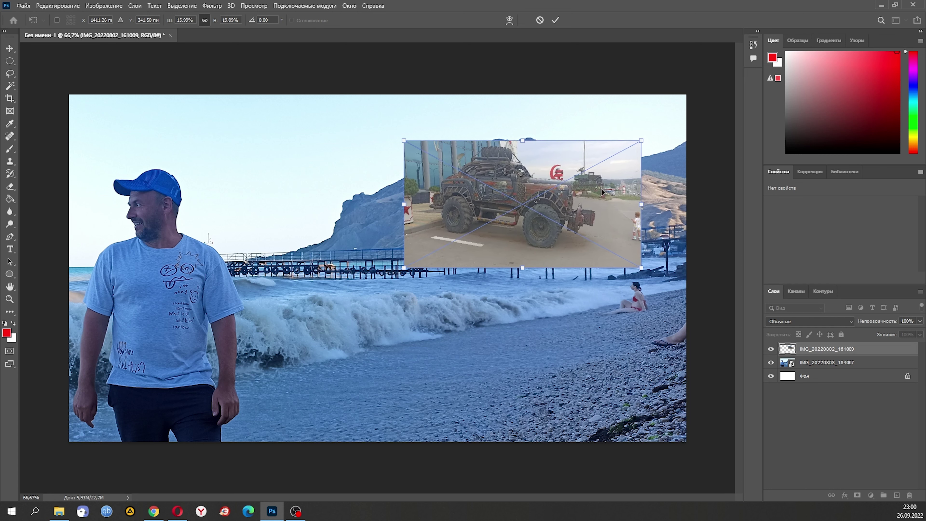
drag(602, 185, 614, 159)
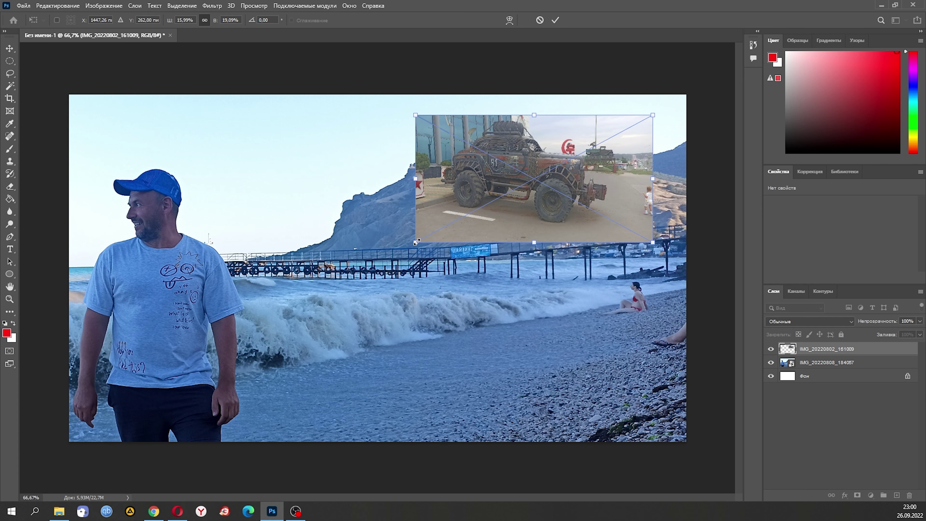
drag(417, 242, 347, 275)
mouse_move(516, 221)
mouse_down()
mouse_move(548, 199)
mouse_move(536, 210)
mouse_up()
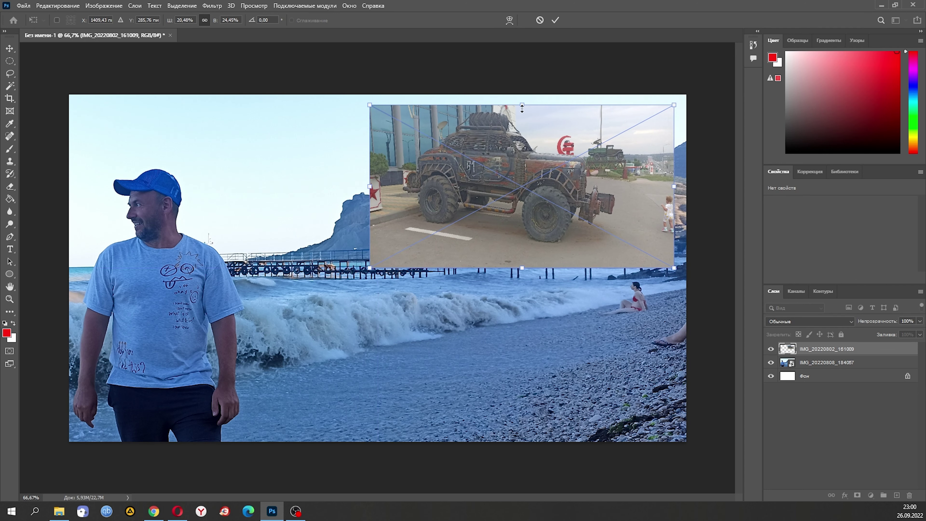
drag(522, 108, 522, 119)
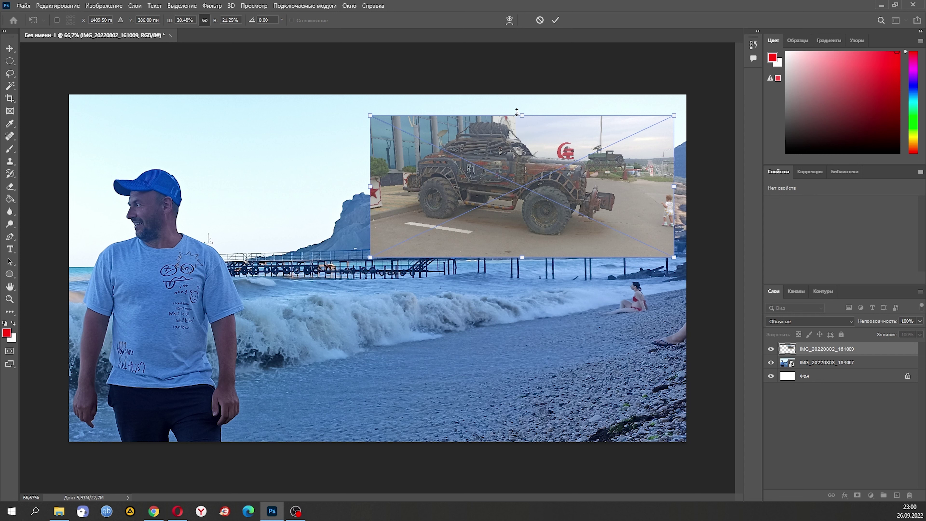
drag(524, 174, 529, 168)
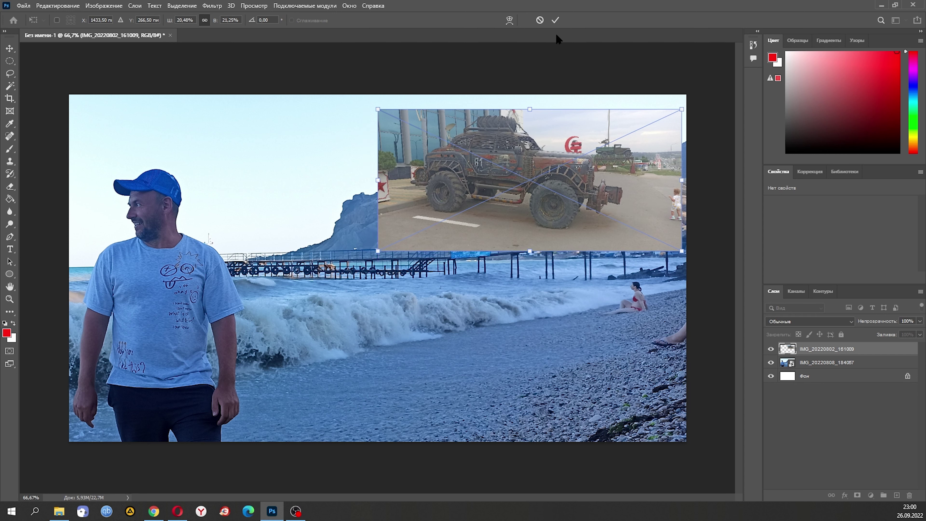
click(555, 21)
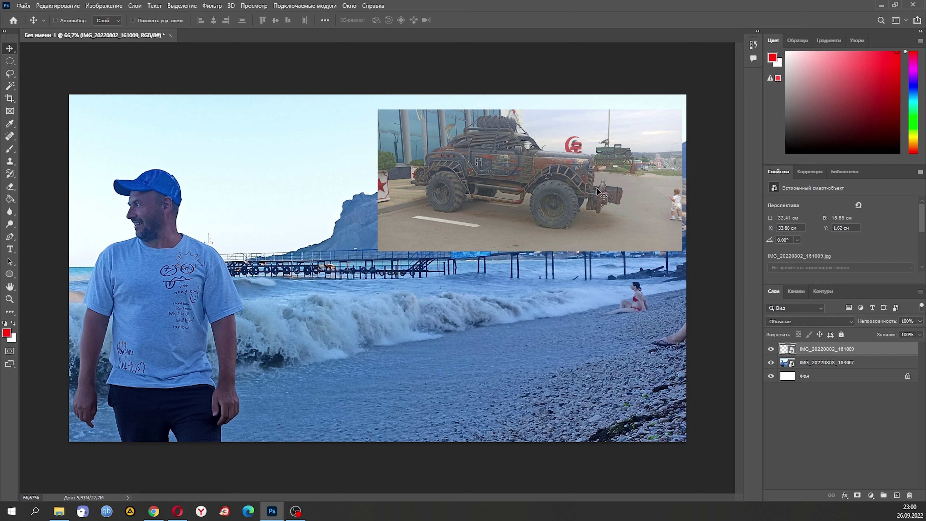
- Rasterize the car layer and set up the Eraser with a soft round 250 brush
click(10, 187)
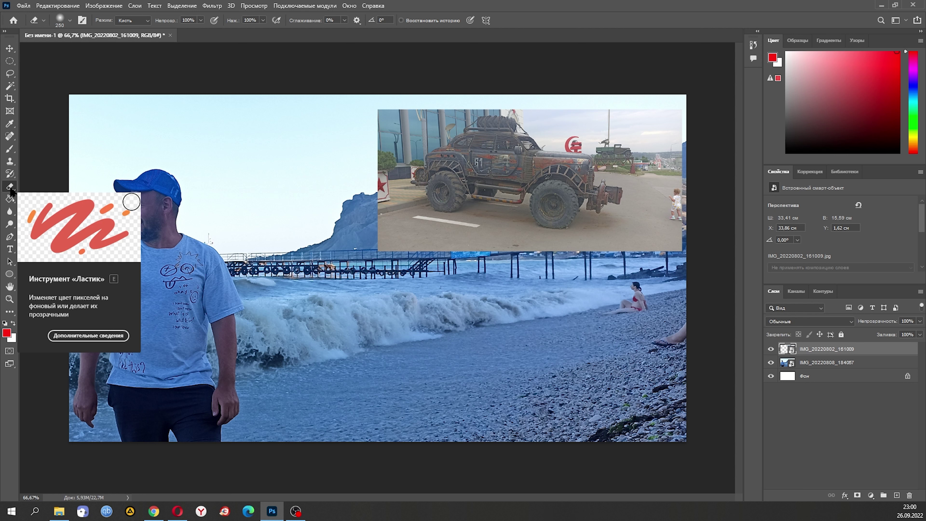
click(495, 156)
click(440, 199)
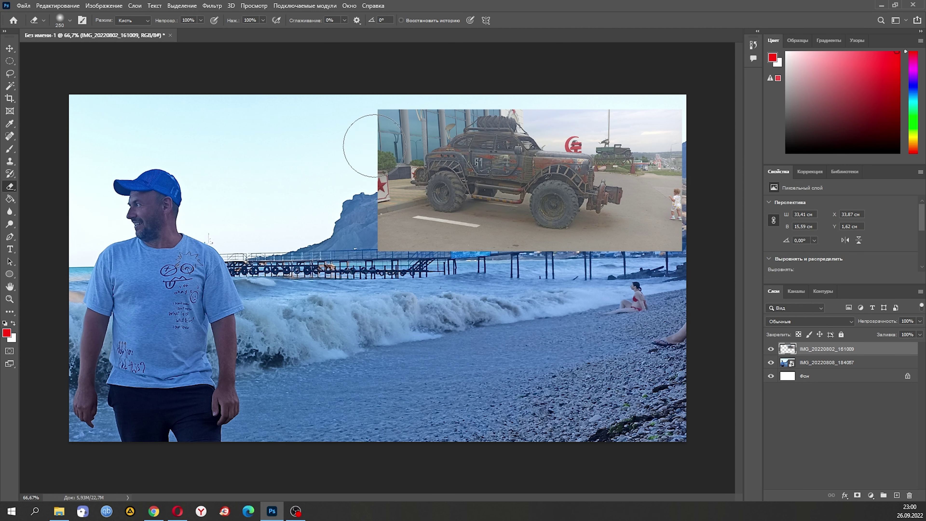
click(70, 20)
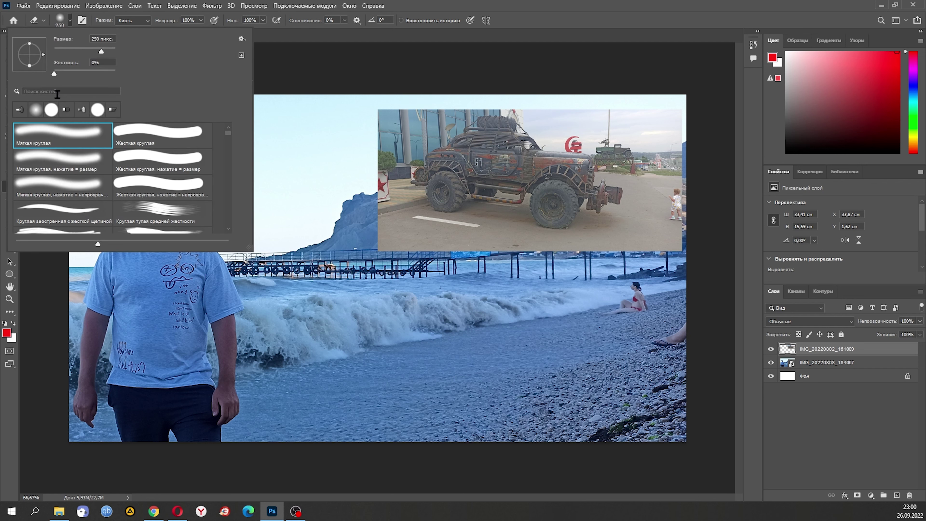
scroll(168, 180, down, 1)
scroll(169, 180, up, 1)
click(441, 99)
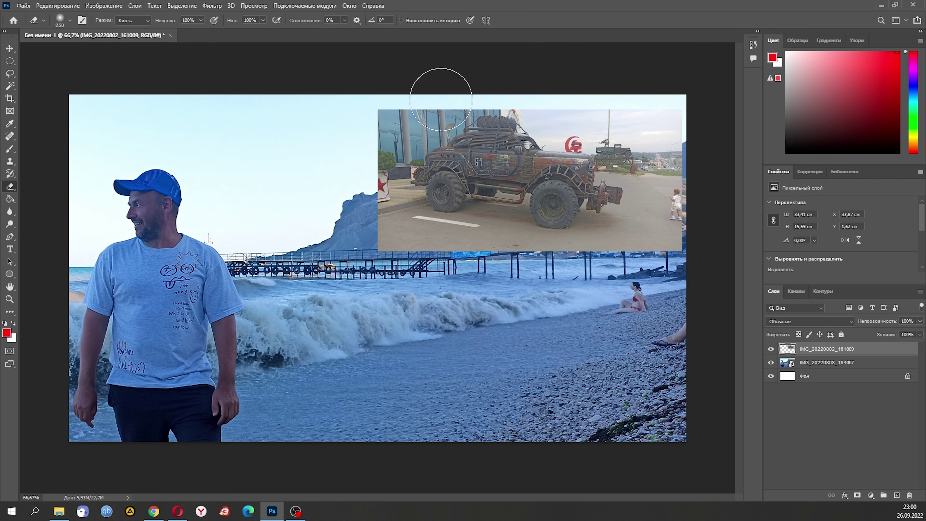
- Softly erase the car photo's top-left corner, left edge and roof haze at size 125
mouse_move(441, 99)
mouse_down()
mouse_move(399, 93)
mouse_move(368, 108)
mouse_move(441, 88)
mouse_move(393, 113)
mouse_move(424, 87)
mouse_move(449, 82)
mouse_move(437, 88)
mouse_up()
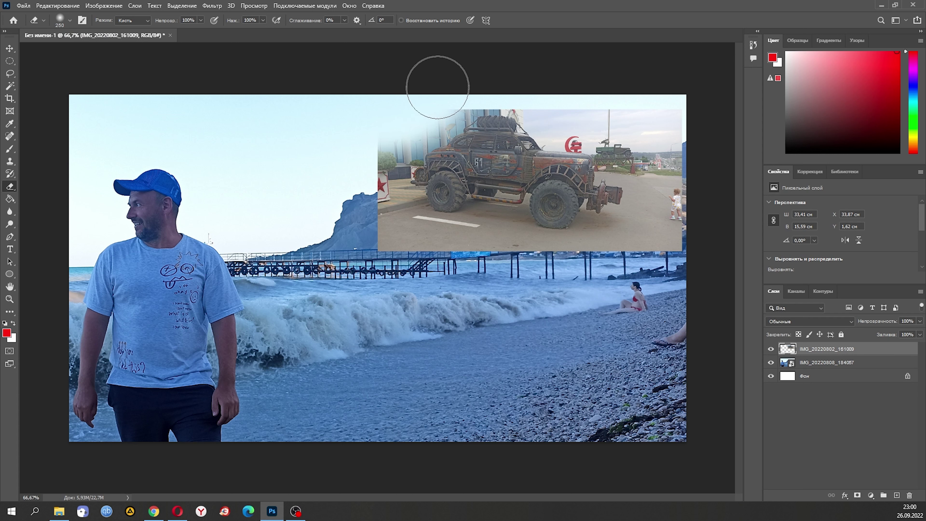
key(bracketleft)
key(bracketleft)
key(bracketleft)
key(bracketleft)
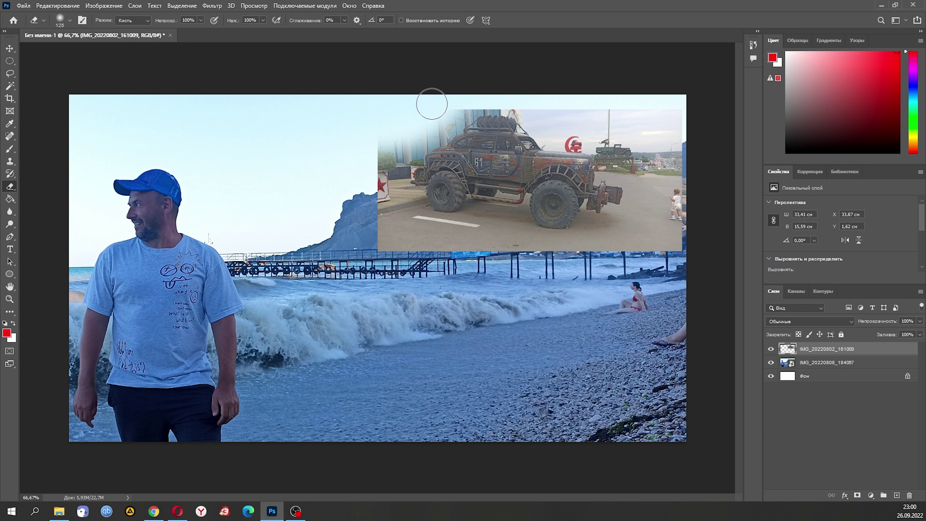
mouse_move(435, 109)
mouse_down()
mouse_move(395, 124)
mouse_move(374, 165)
mouse_move(455, 97)
mouse_move(540, 99)
mouse_move(548, 111)
mouse_move(620, 121)
mouse_move(581, 132)
mouse_move(617, 126)
mouse_move(682, 140)
mouse_move(689, 215)
mouse_move(650, 190)
mouse_move(631, 141)
mouse_move(626, 160)
mouse_move(608, 148)
mouse_move(627, 230)
mouse_move(593, 241)
mouse_move(668, 234)
mouse_move(580, 256)
mouse_move(471, 238)
mouse_move(506, 224)
mouse_move(478, 215)
mouse_move(474, 233)
mouse_move(427, 237)
mouse_move(387, 203)
mouse_move(420, 230)
mouse_move(379, 245)
mouse_move(542, 253)
mouse_move(569, 241)
mouse_move(529, 244)
mouse_up()
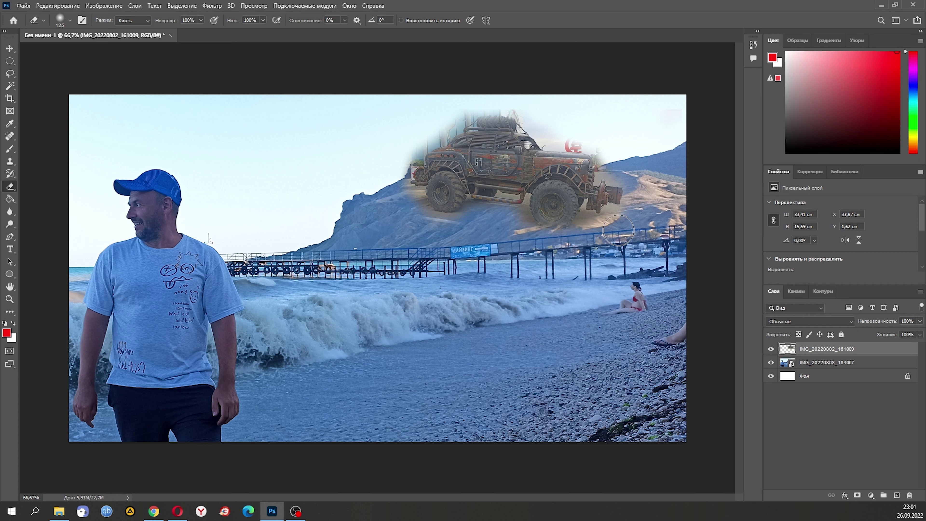
mouse_move(645, 174)
mouse_down()
mouse_move(538, 104)
mouse_move(465, 93)
mouse_move(423, 123)
mouse_move(430, 120)
mouse_up()
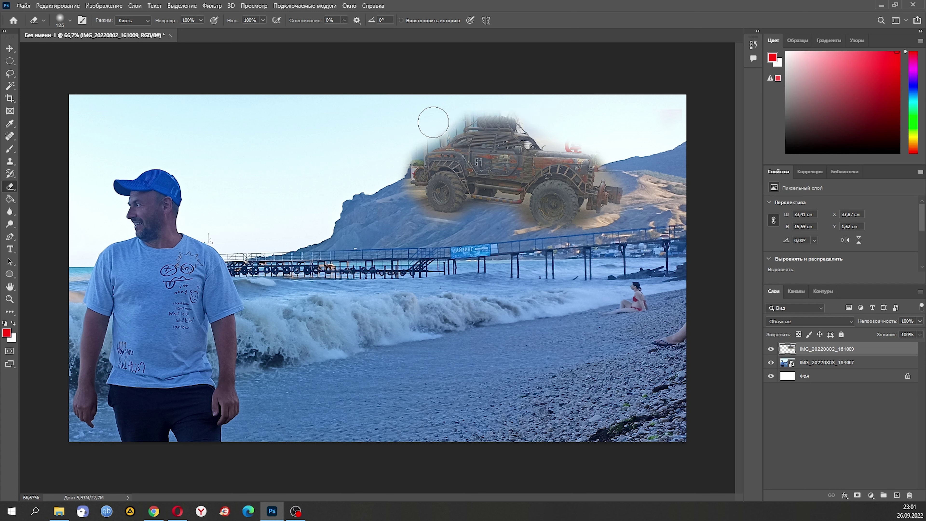
- Move the blended car right over the mountain slope to X 40.5 cm, Y 1.27 cm
click(10, 48)
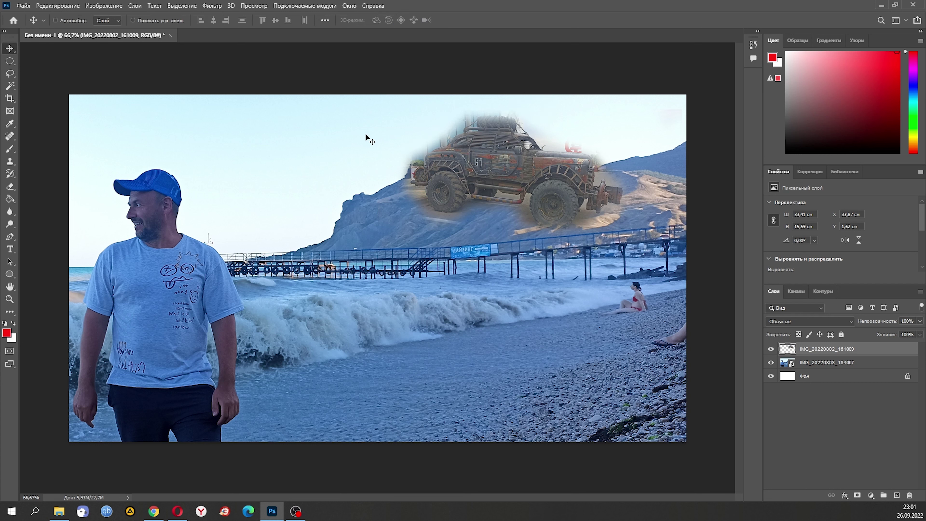
drag(498, 167, 559, 165)
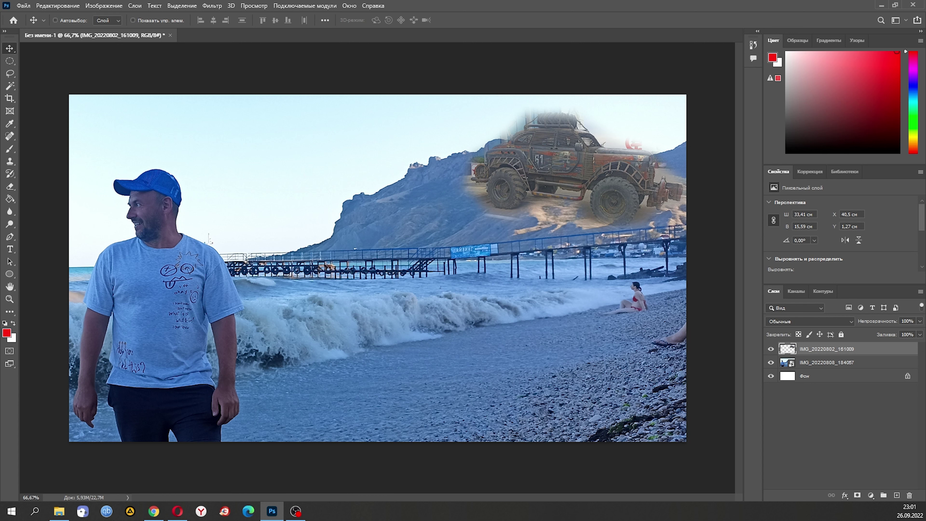
key(ctrl+t)
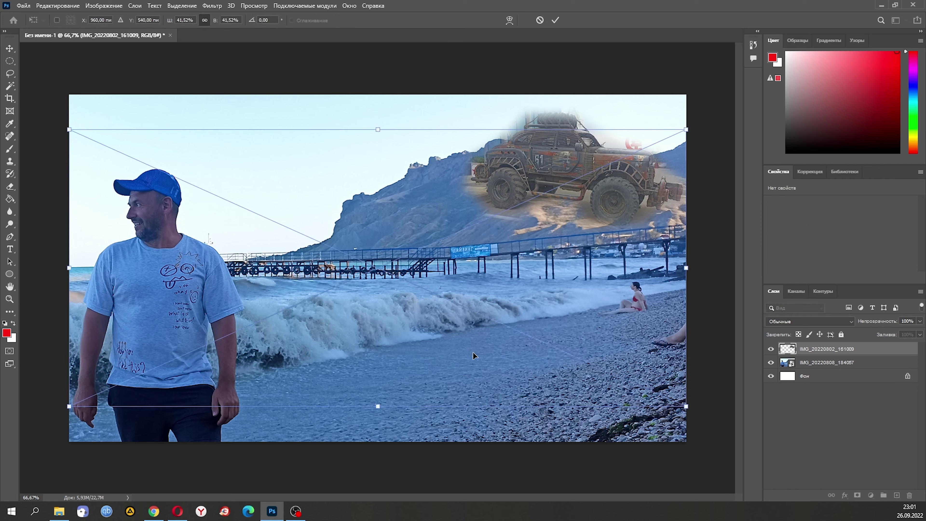
- Place grass-covered car photo IMG_20220802_161213 at 44.27 × 19.9 cm in the lower right
key(Return)
drag(69, 130, 352, 255)
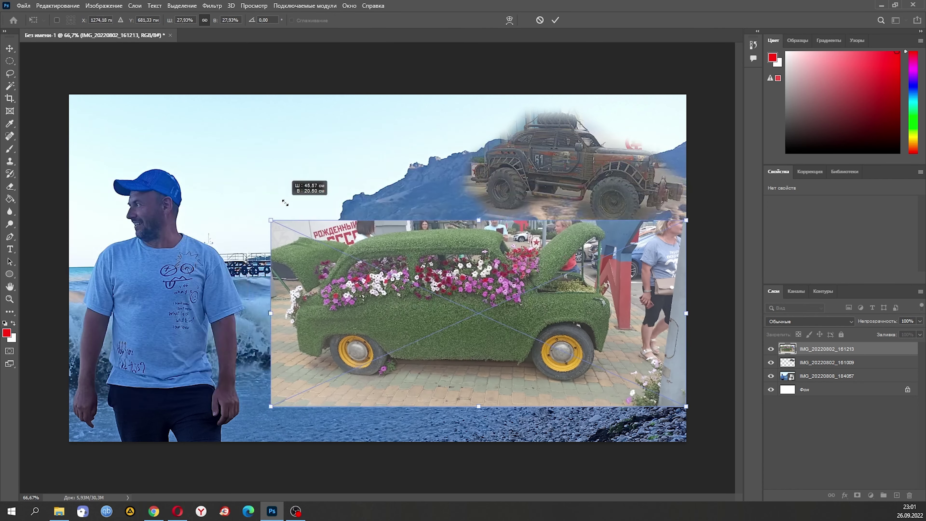
mouse_move(541, 331)
mouse_down()
mouse_move(561, 337)
mouse_move(555, 345)
mouse_up()
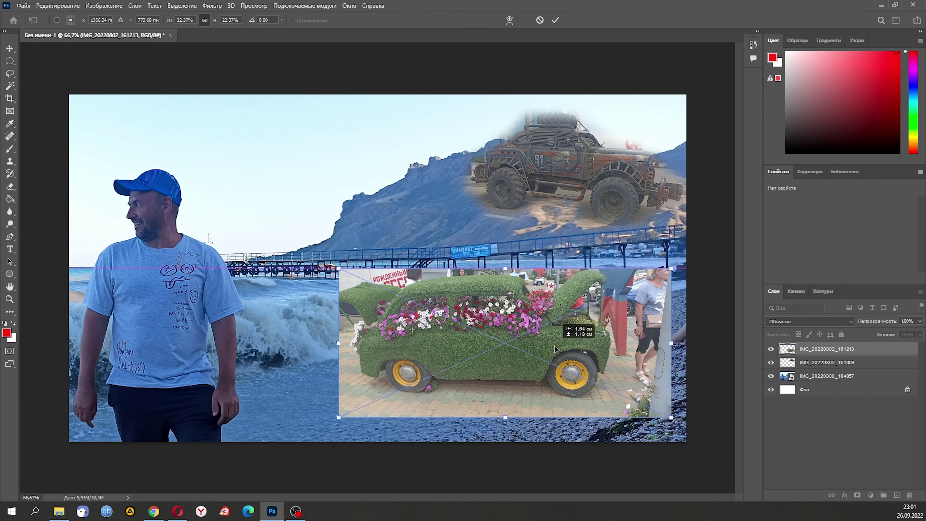
drag(504, 271, 508, 241)
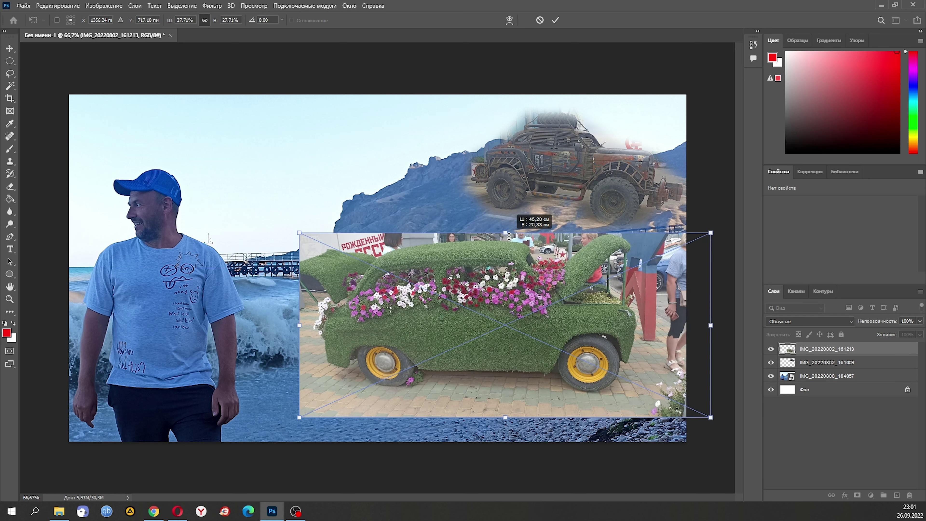
drag(588, 320, 589, 337)
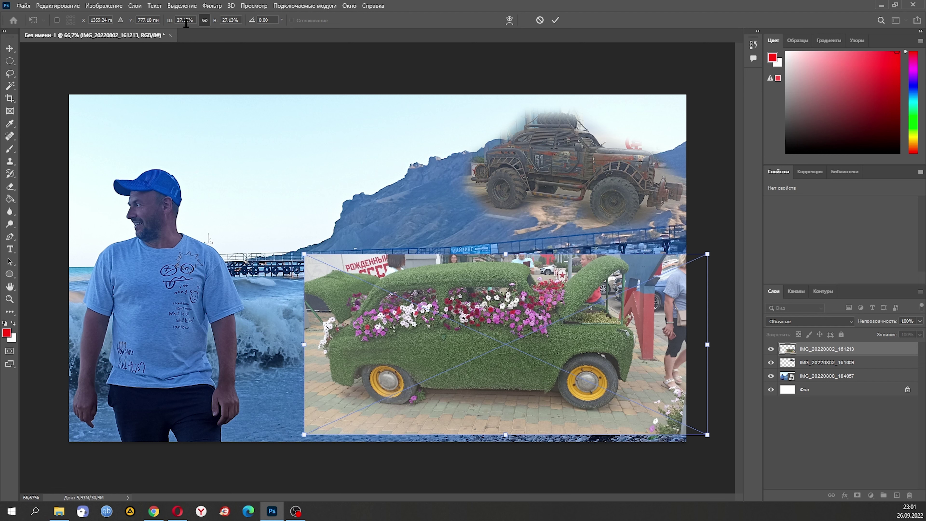
click(556, 20)
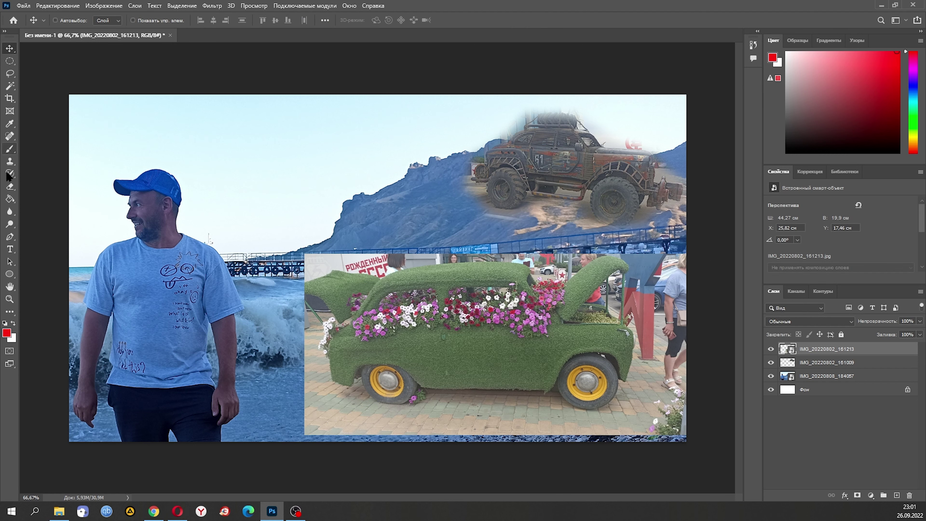
- Rasterize the flower-car layer and erase its top-left, bottom-right and pier-side surroundings
click(10, 187)
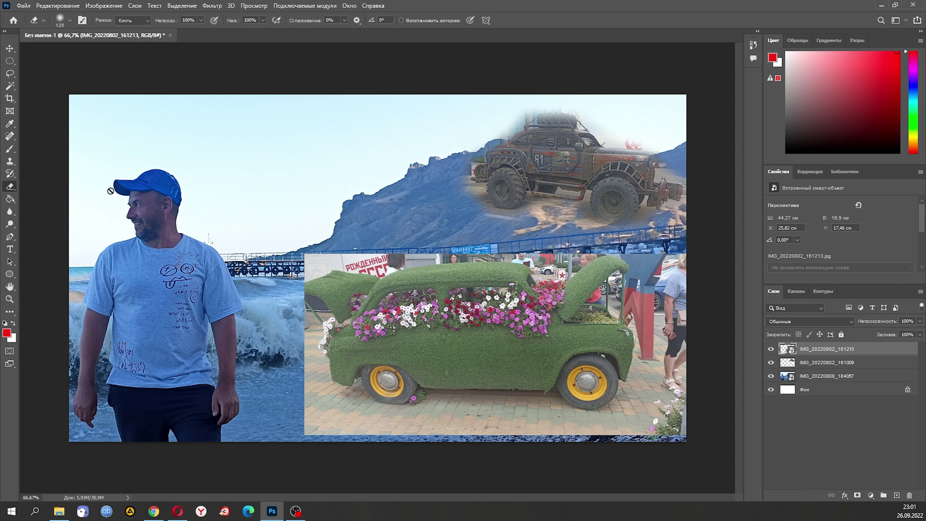
click(475, 322)
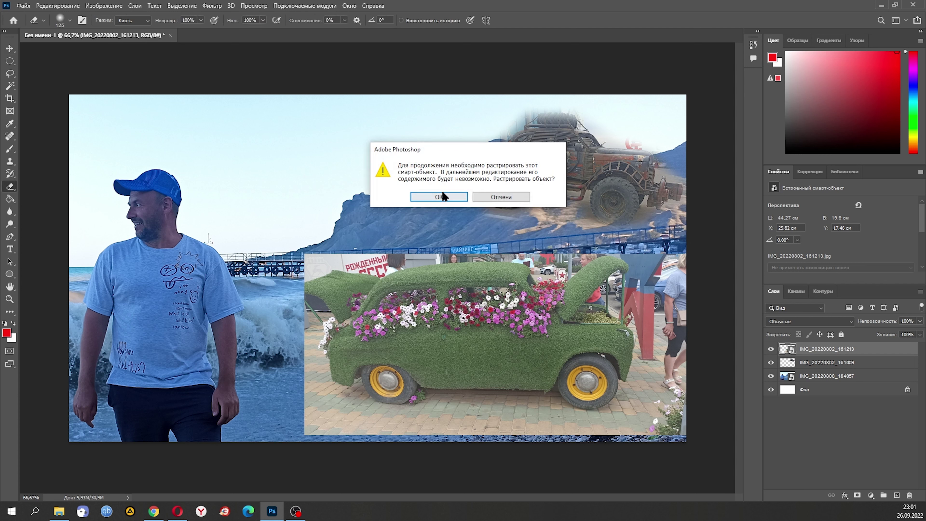
click(441, 198)
mouse_move(352, 258)
mouse_down()
mouse_move(341, 263)
mouse_move(345, 288)
mouse_move(310, 336)
mouse_move(311, 405)
mouse_move(329, 409)
mouse_move(306, 434)
mouse_move(343, 419)
mouse_move(335, 410)
mouse_move(412, 425)
mouse_move(522, 414)
mouse_move(577, 432)
mouse_move(314, 428)
mouse_up()
mouse_move(565, 434)
mouse_down()
mouse_move(633, 420)
mouse_move(669, 262)
mouse_move(652, 427)
mouse_move(684, 311)
mouse_move(675, 402)
mouse_move(676, 318)
mouse_move(642, 292)
mouse_move(650, 264)
mouse_up()
drag(624, 236, 340, 270)
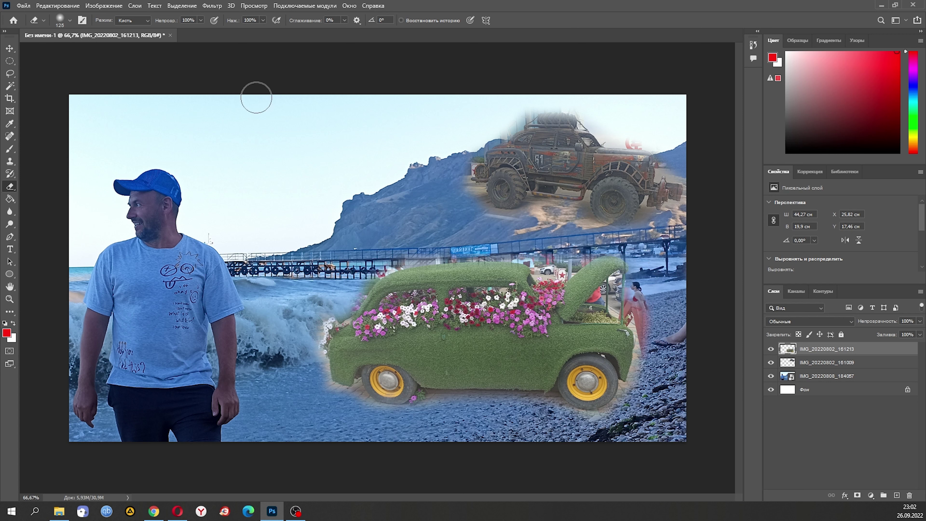
- Move the flower car right and down to X 31.19 cm, Y 20 cm
click(10, 48)
drag(536, 344, 582, 362)
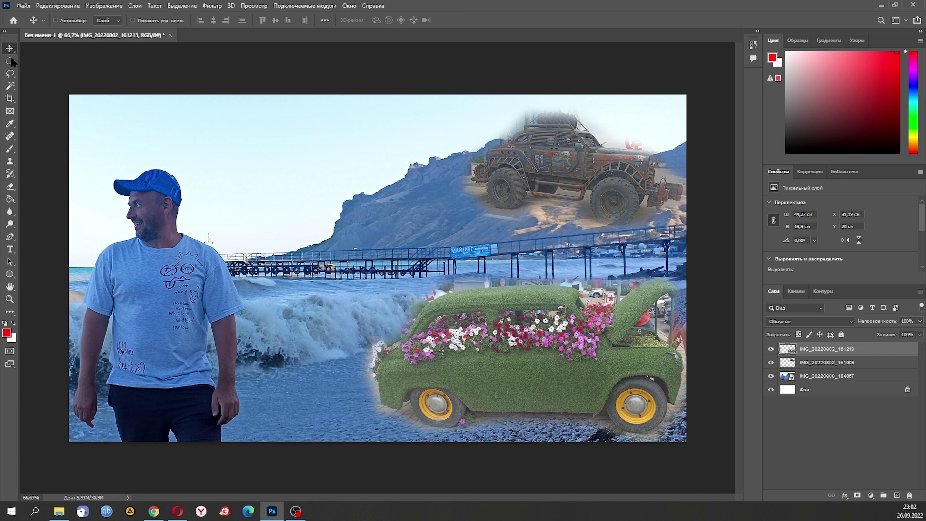
click(10, 250)
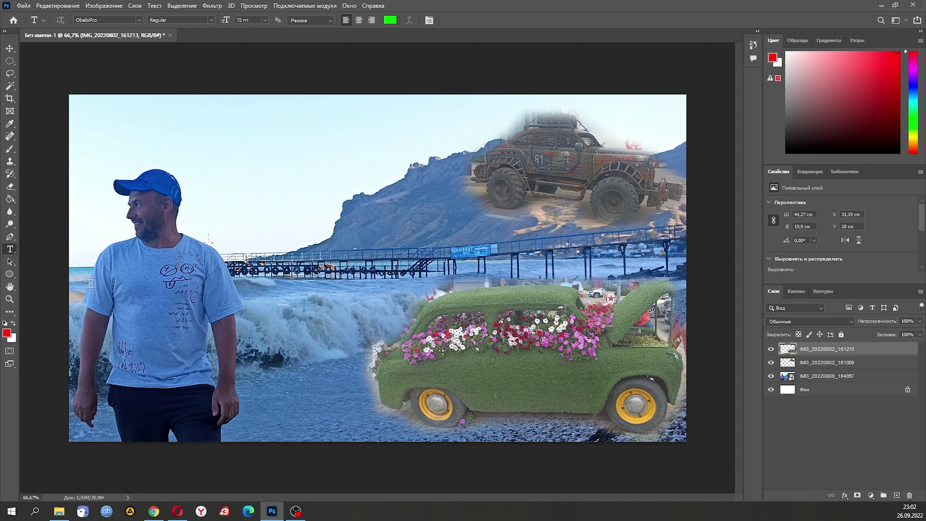
- Add the green 72 pt ObelixPro caption 'ЛЕТО 2022' across the man's chest, nudged right
click(91, 273)
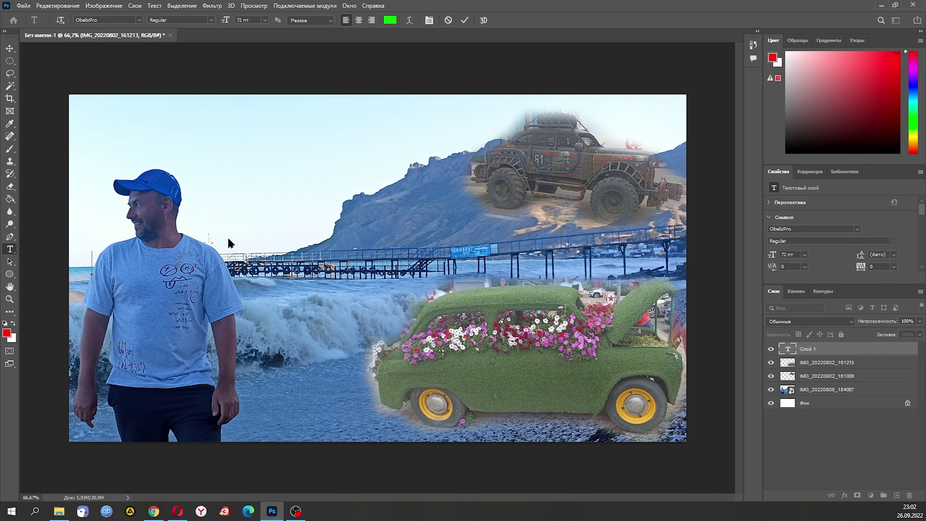
text(Л)
text(ЕТО 20)
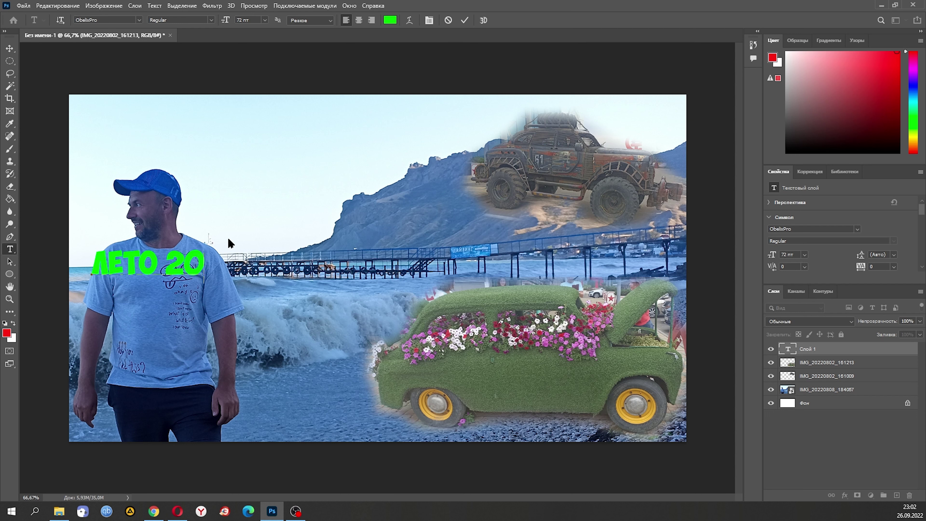
text(22)
key(ctrl+Return)
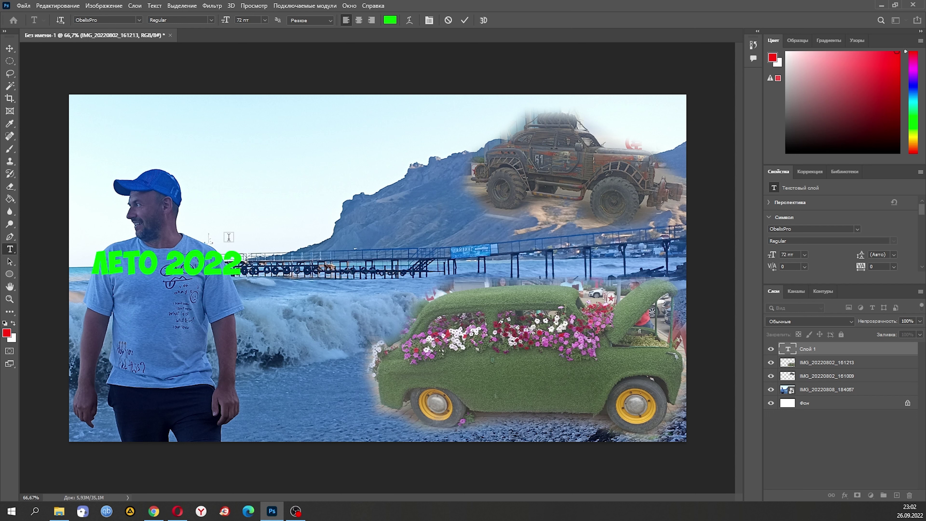
click(10, 48)
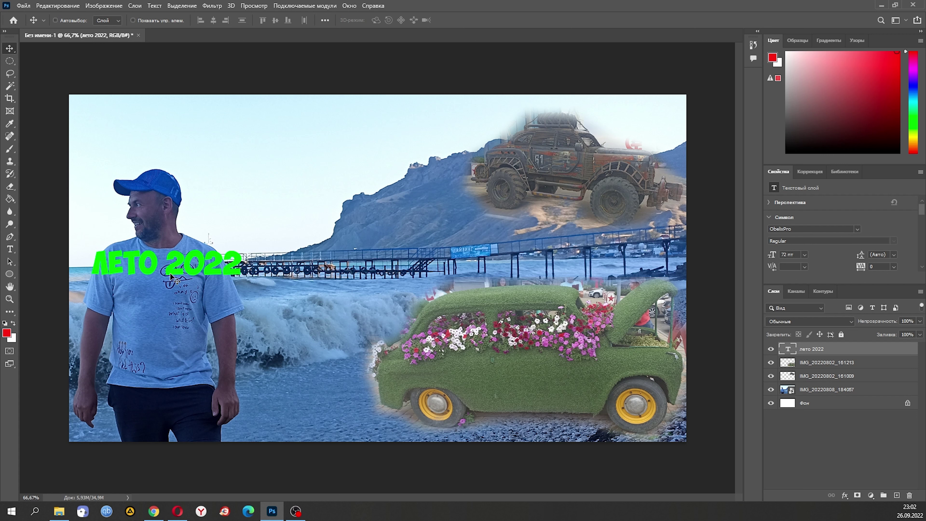
drag(170, 273, 213, 271)
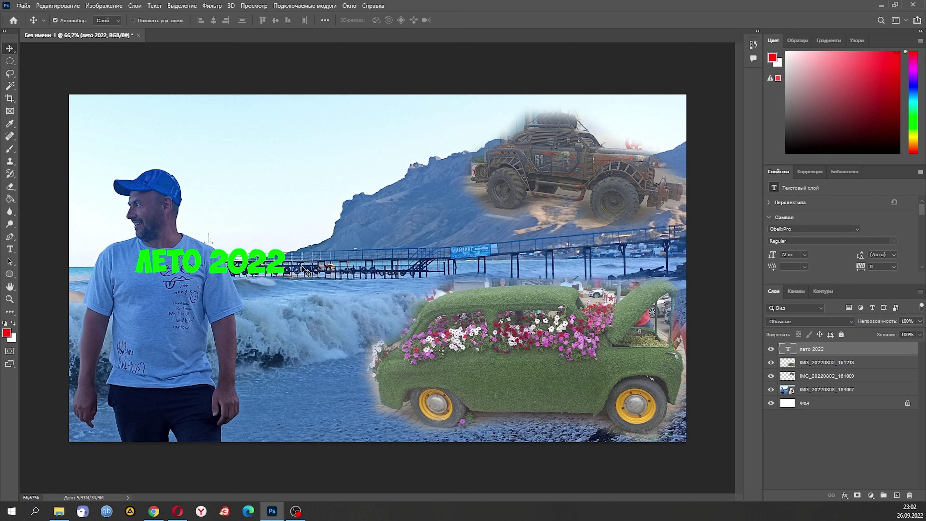
- Scale the caption about 277% to 199.4 pt and centre it over the pier between the cars
key(ctrl+t)
drag(284, 248, 553, 187)
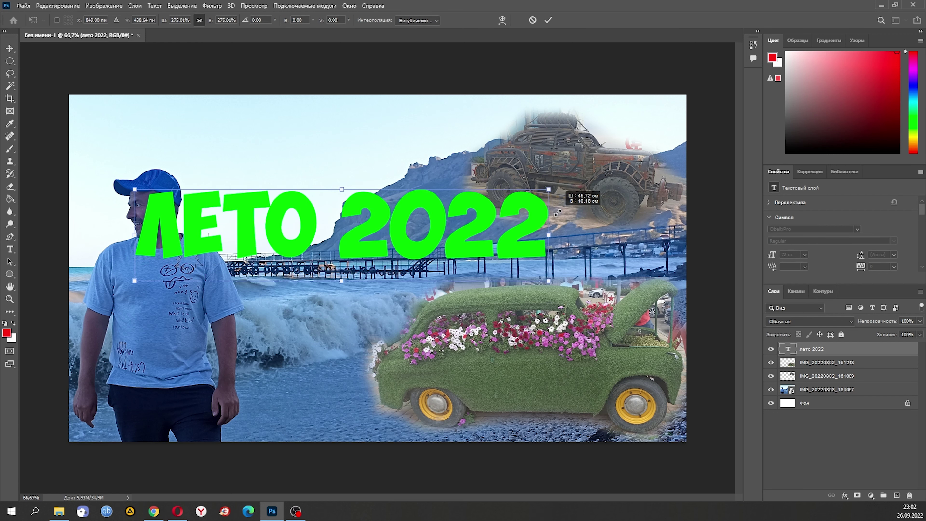
mouse_move(469, 222)
mouse_down()
mouse_move(459, 241)
mouse_move(542, 248)
mouse_up()
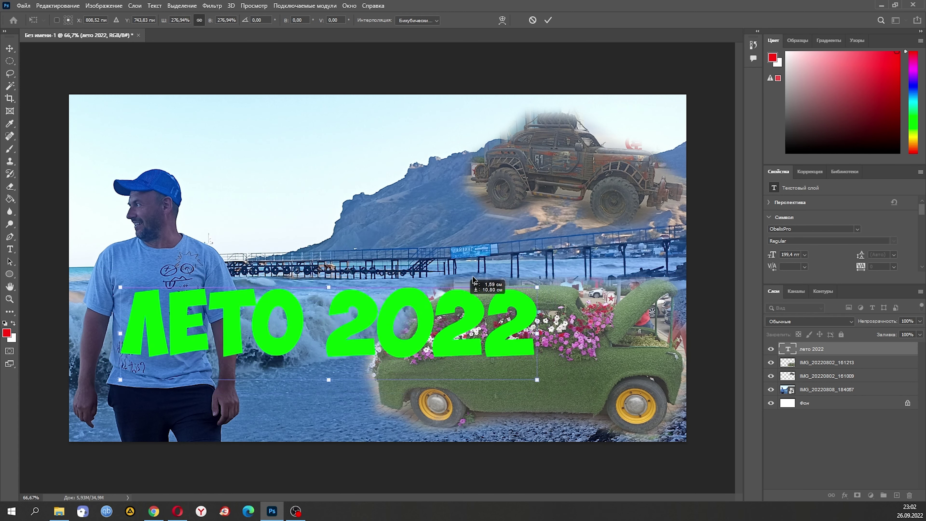
drag(542, 248, 552, 240)
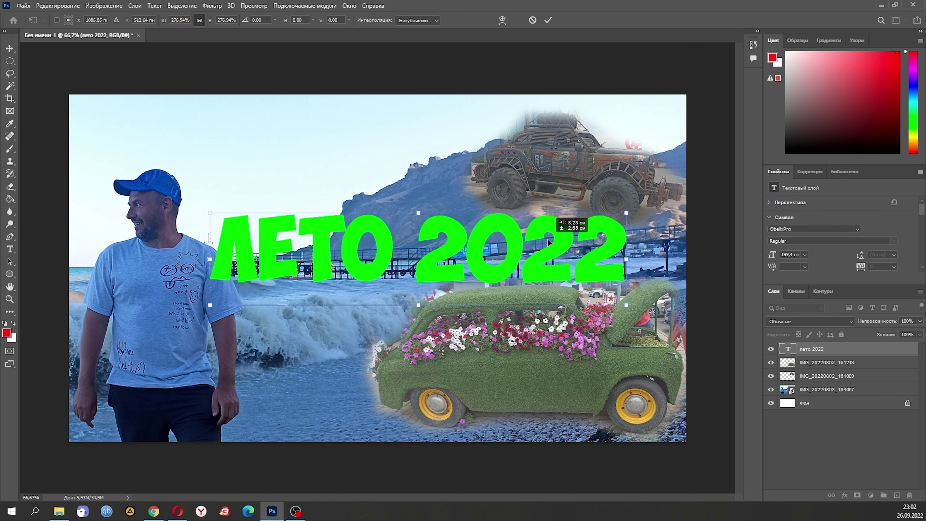
click(548, 21)
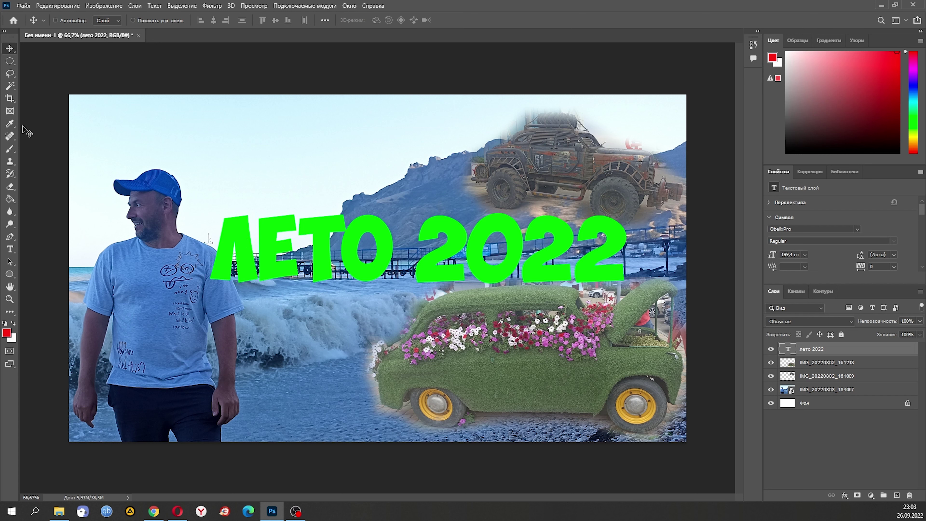
- Select the Brush tool with the round fan bristle preset
click(9, 149)
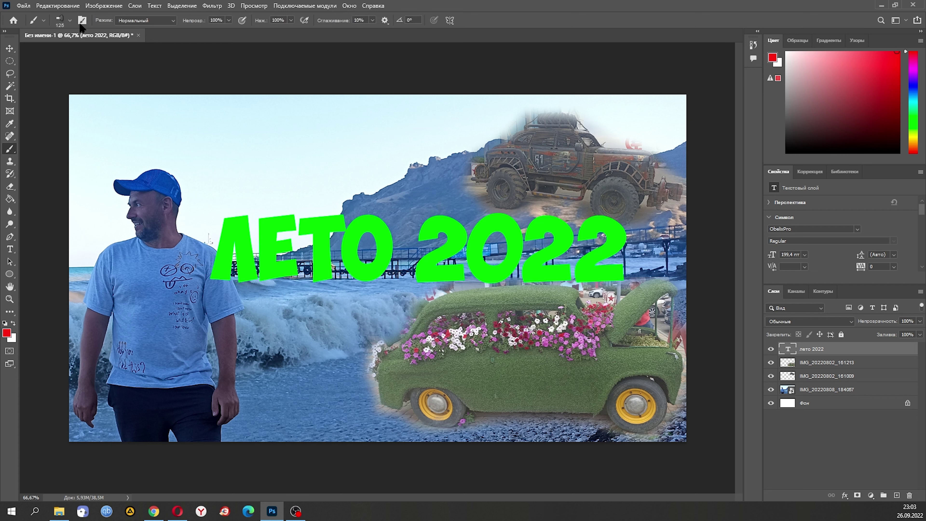
click(70, 21)
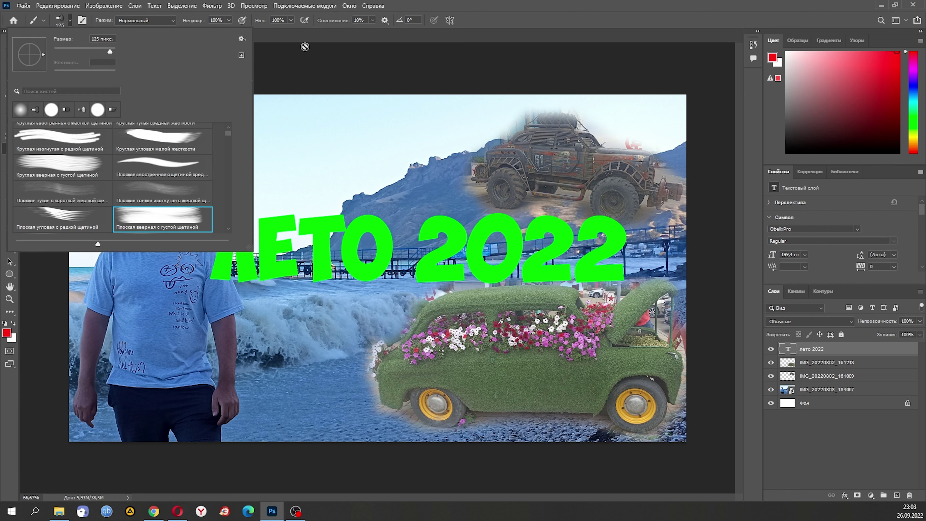
scroll(182, 178, down, 2)
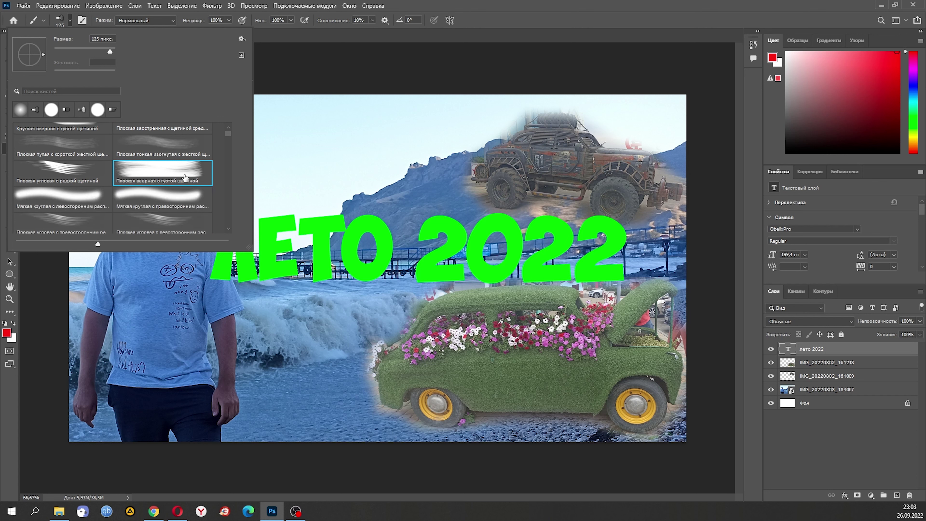
click(83, 111)
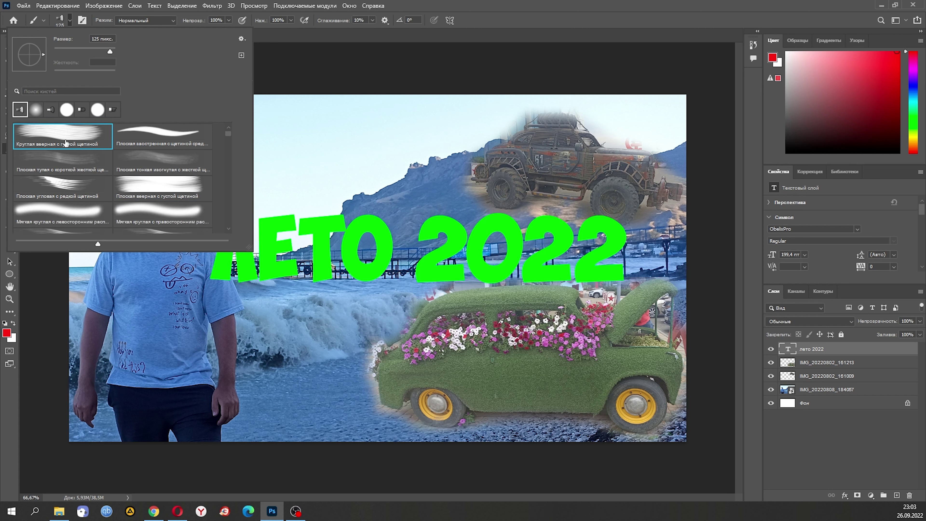
- Undo the accidental text rasterization and layer group, add empty layer Слой 1, and enlarge the brush
click(307, 123)
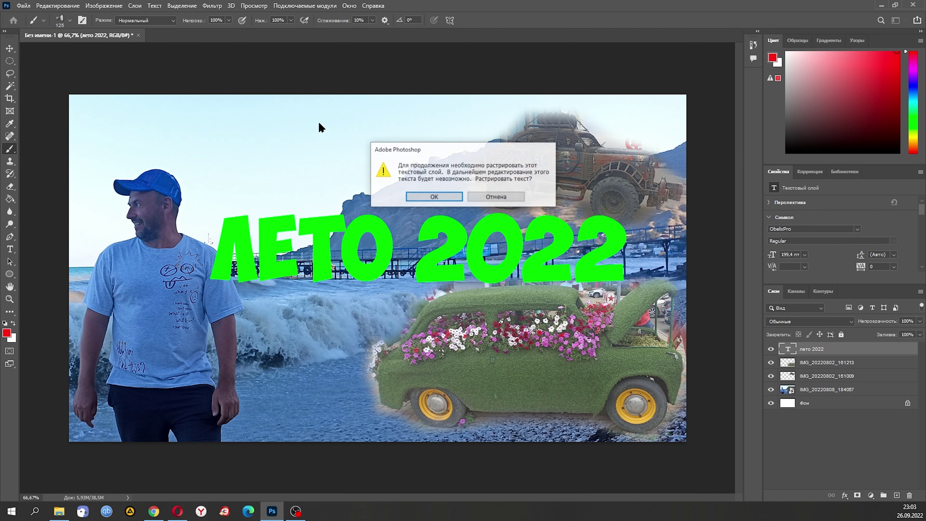
click(430, 194)
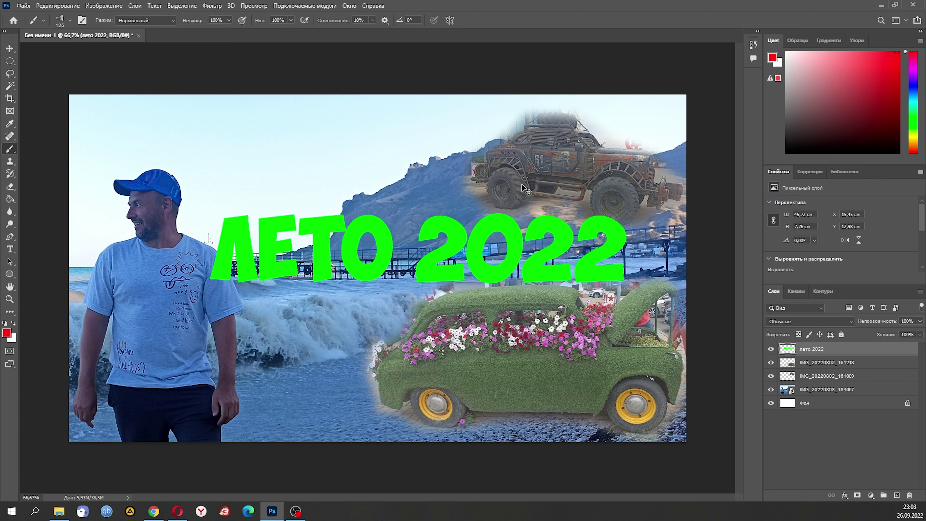
key(ctrl+z)
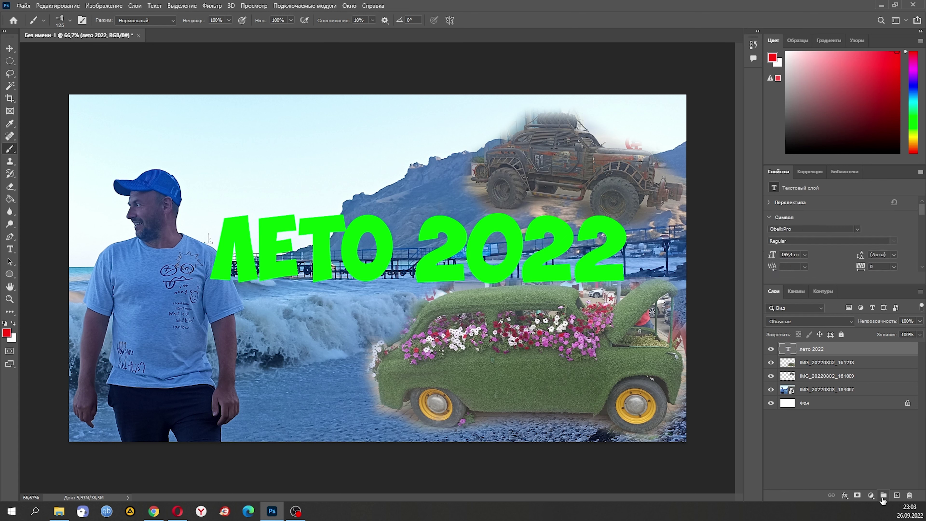
click(883, 496)
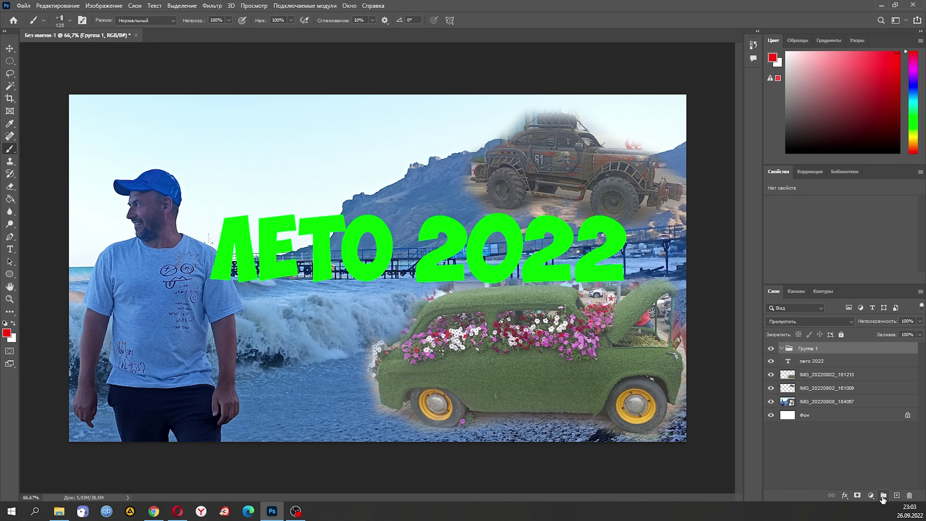
key(ctrl+z)
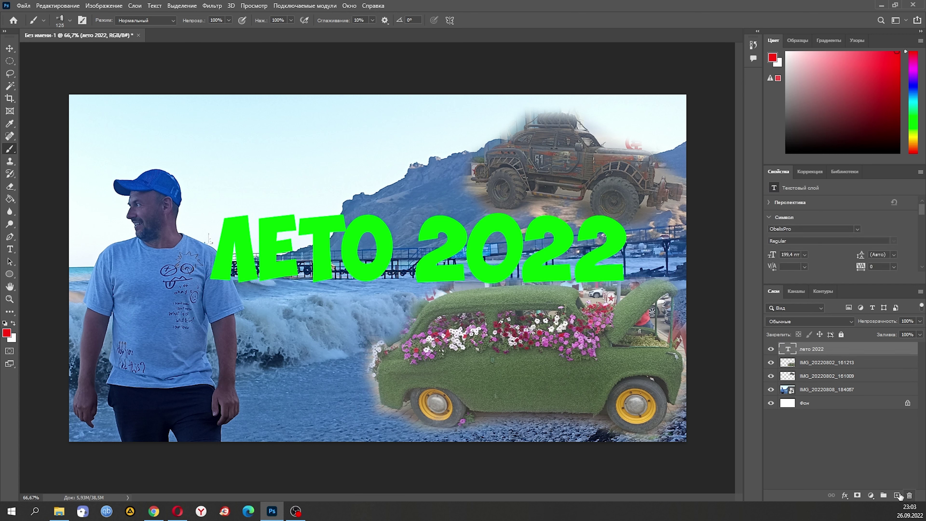
click(897, 495)
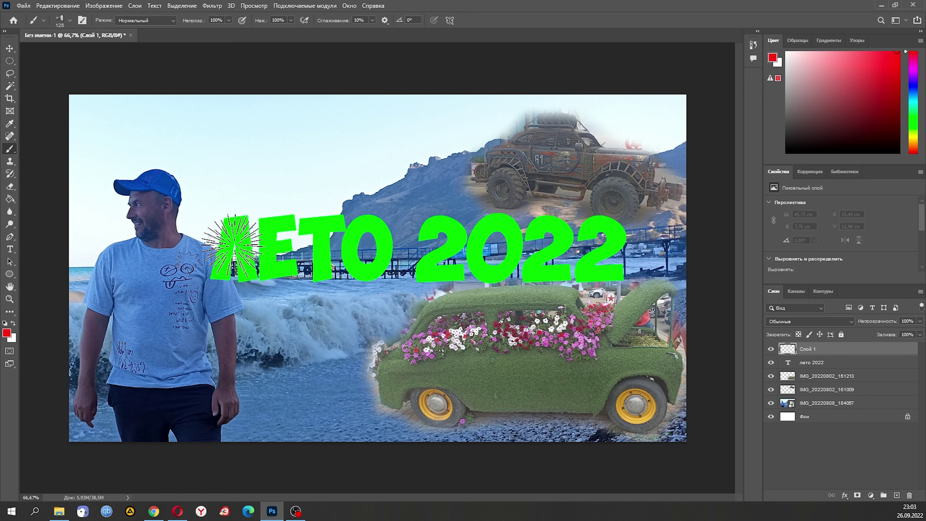
key(bracketright)
key(bracketright)
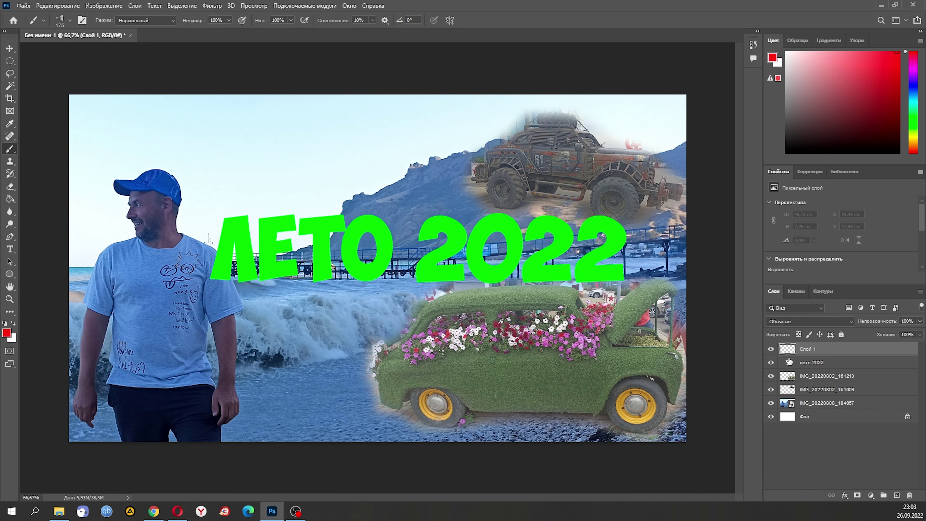
- Move Слой 1 beneath the caption and set the foreground colour to bright magenta
drag(809, 350, 809, 369)
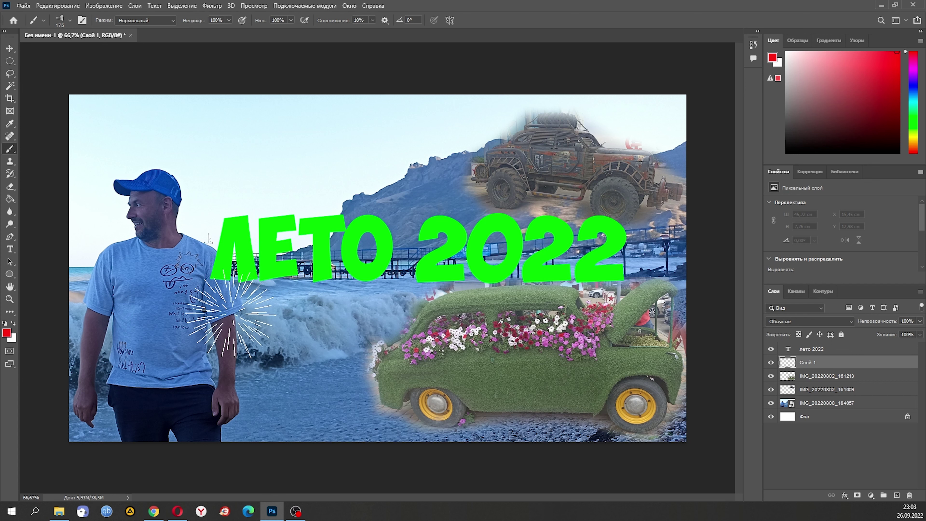
click(8, 332)
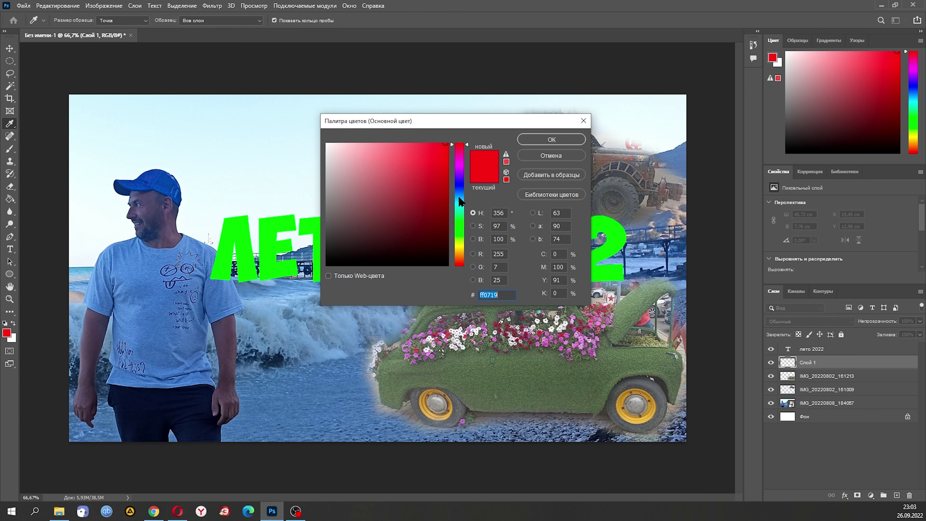
click(459, 163)
drag(444, 147, 448, 140)
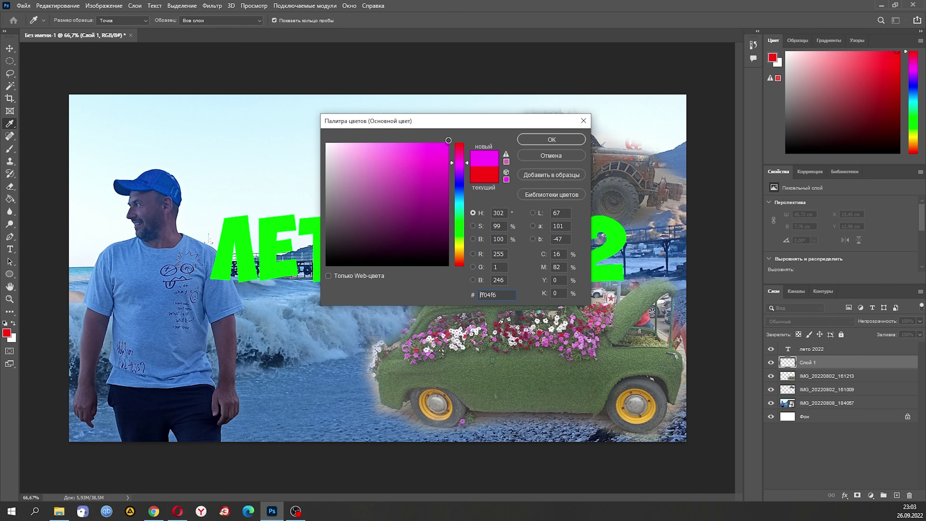
click(534, 140)
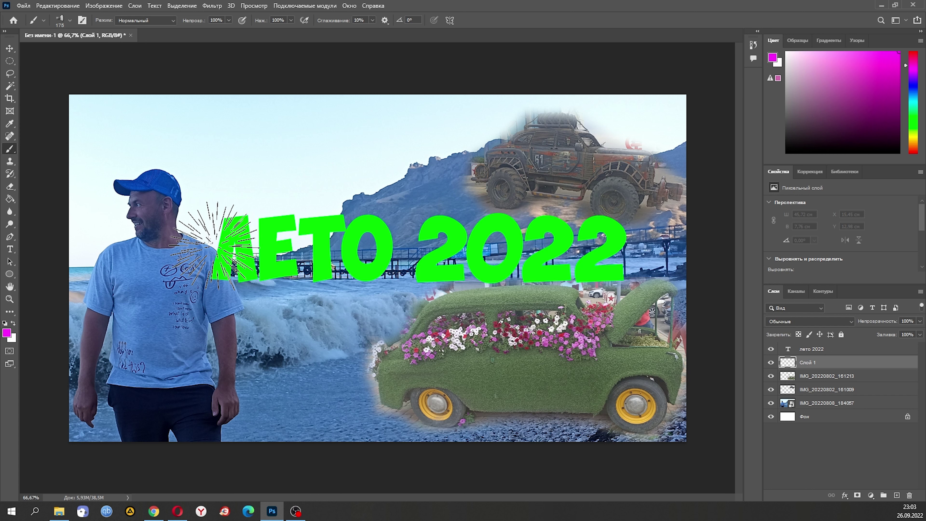
- Paint magenta strokes behind the caption and around the 2, then undo them
mouse_move(212, 242)
mouse_down()
mouse_move(496, 252)
mouse_move(368, 256)
mouse_move(606, 248)
mouse_up()
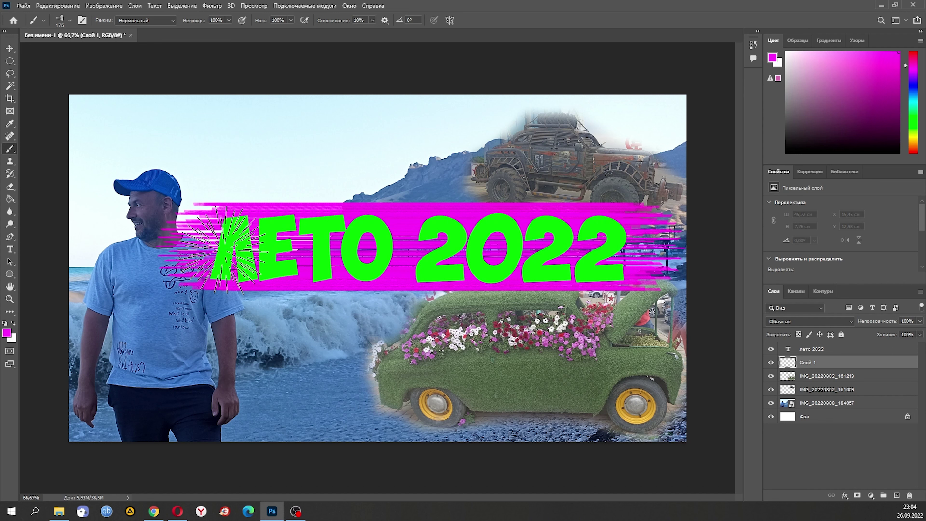
mouse_move(606, 248)
mouse_down()
mouse_move(639, 252)
mouse_move(205, 255)
mouse_up()
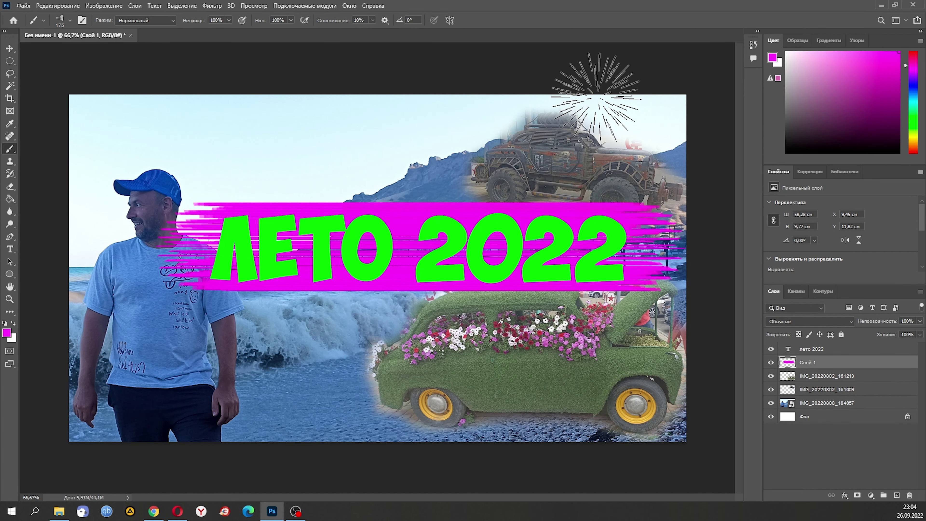
key(ctrl+z)
click(70, 20)
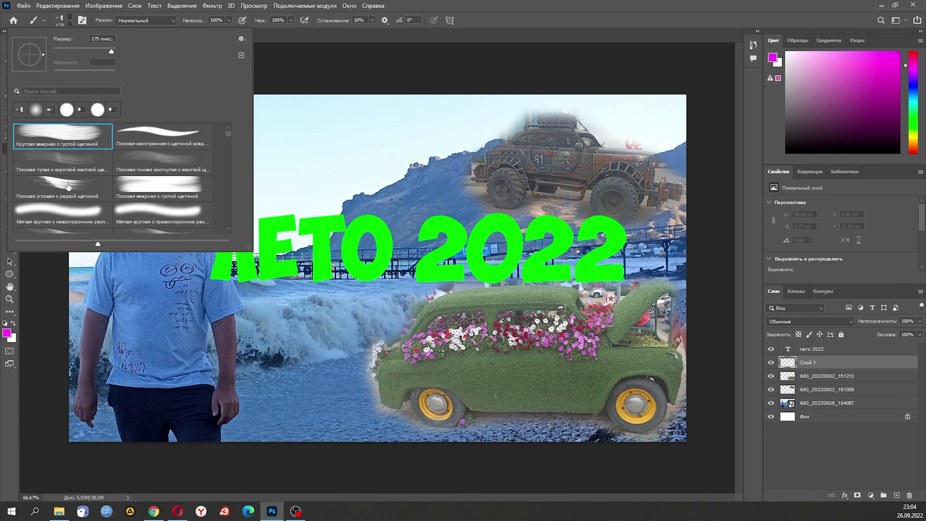
- Choose the 'Круглая угловая малой жесткости' bristle brush from the brush presets
scroll(114, 167, down, 1)
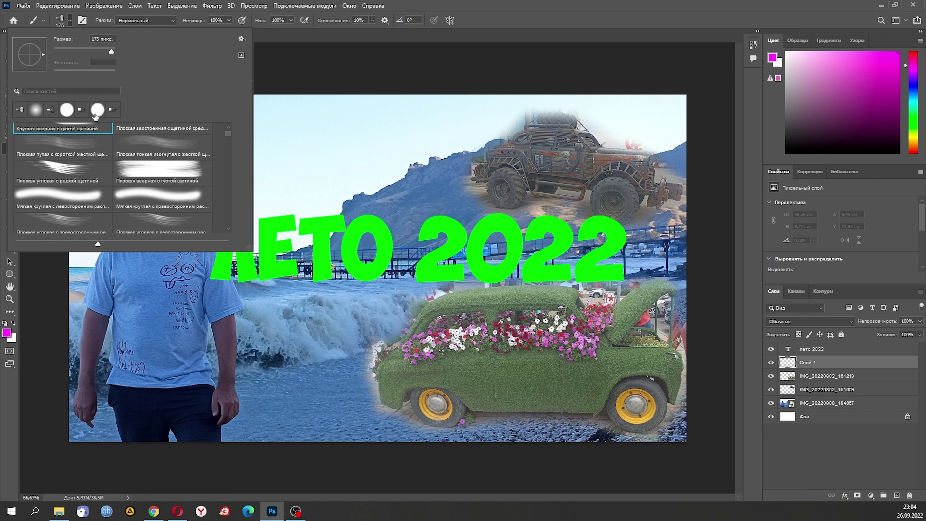
scroll(85, 158, down, 2)
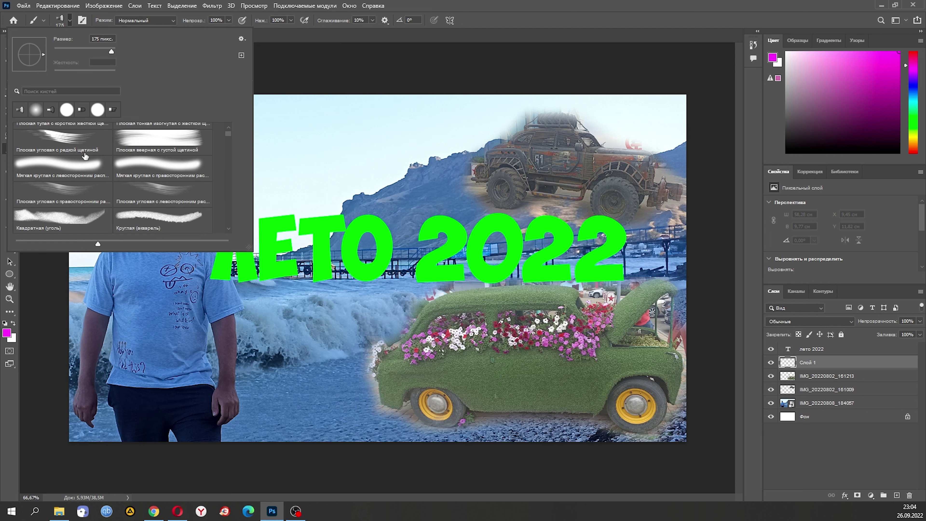
scroll(86, 155, down, 2)
scroll(86, 151, down, 2)
scroll(87, 148, down, 1)
scroll(89, 157, up, 2)
scroll(93, 168, up, 4)
scroll(96, 182, up, 4)
scroll(101, 199, up, 3)
scroll(102, 202, up, 2)
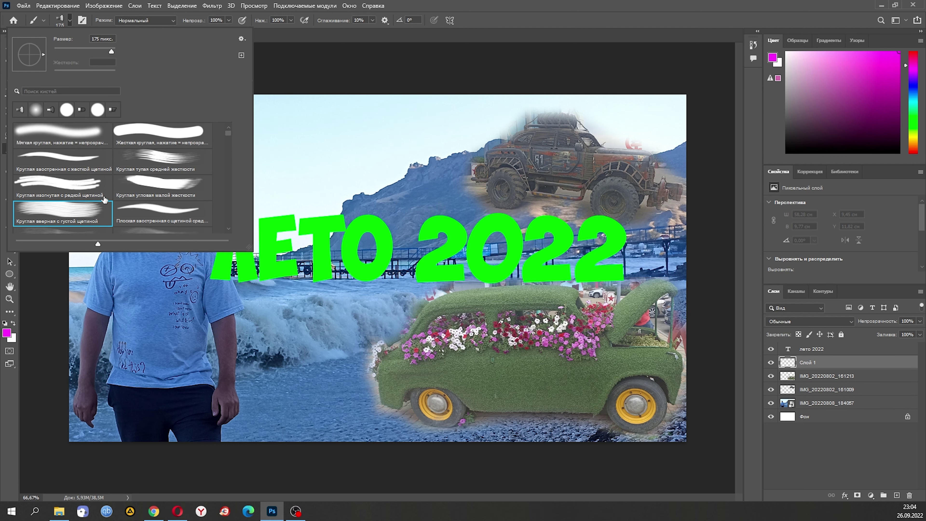
click(171, 181)
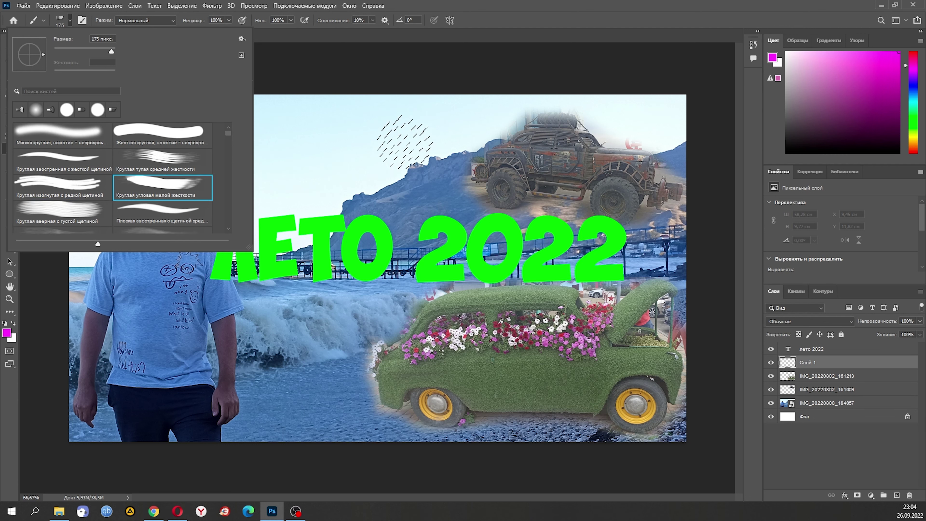
- Paint test hatch strokes beside the Л, enlarge the brush to 250, then undo the strokes
mouse_move(235, 234)
mouse_down()
mouse_move(205, 222)
mouse_move(230, 256)
mouse_move(211, 238)
mouse_move(219, 233)
mouse_move(209, 238)
mouse_up()
key(bracketright)
key(bracketright)
key(ctrl+z)
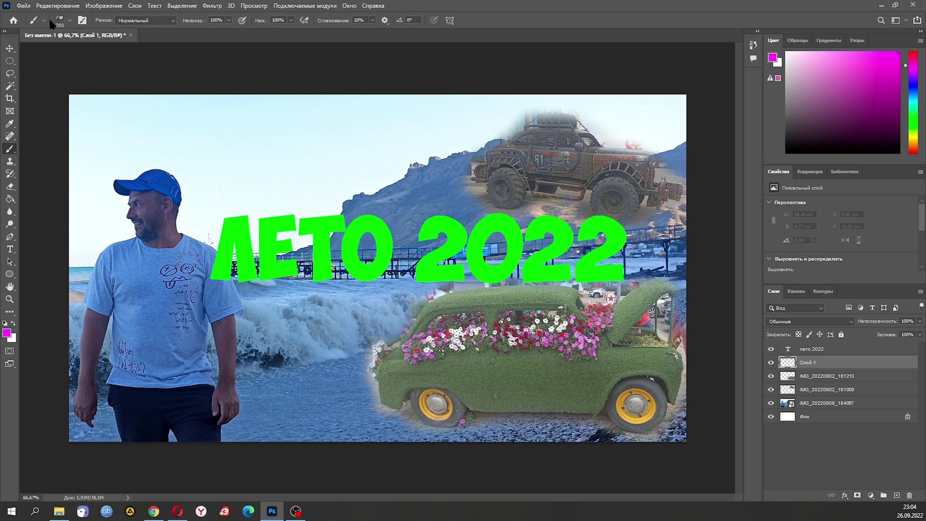
- Reselect the angular bristle brush in the presets and raise its size to 300 px
click(70, 21)
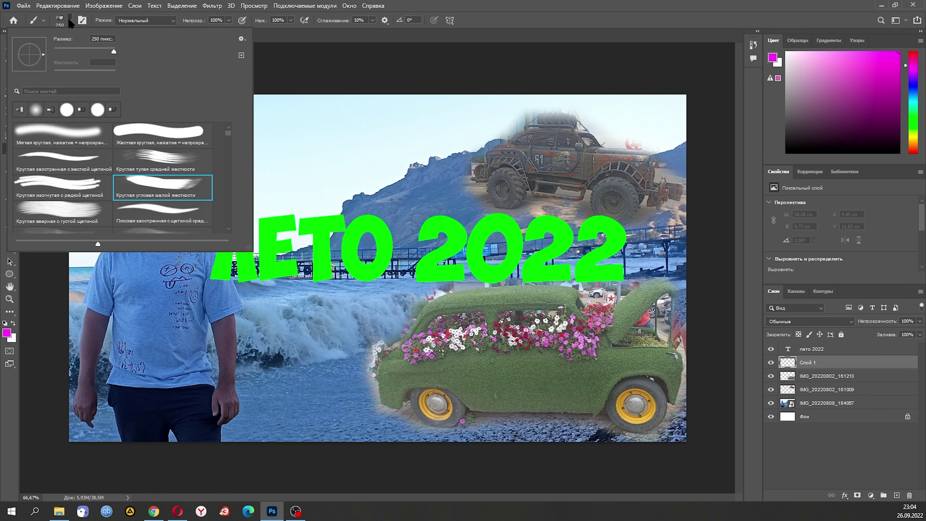
click(66, 109)
scroll(136, 177, up, 1)
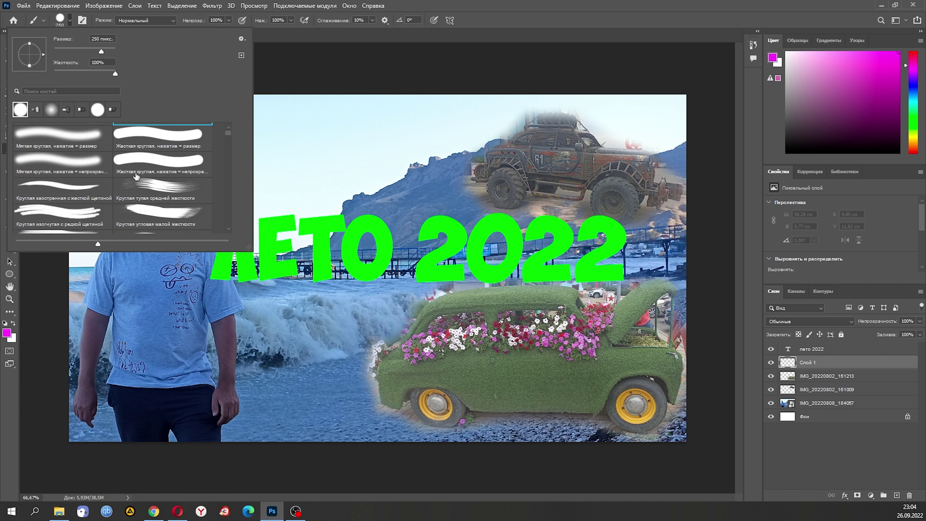
scroll(136, 177, down, 1)
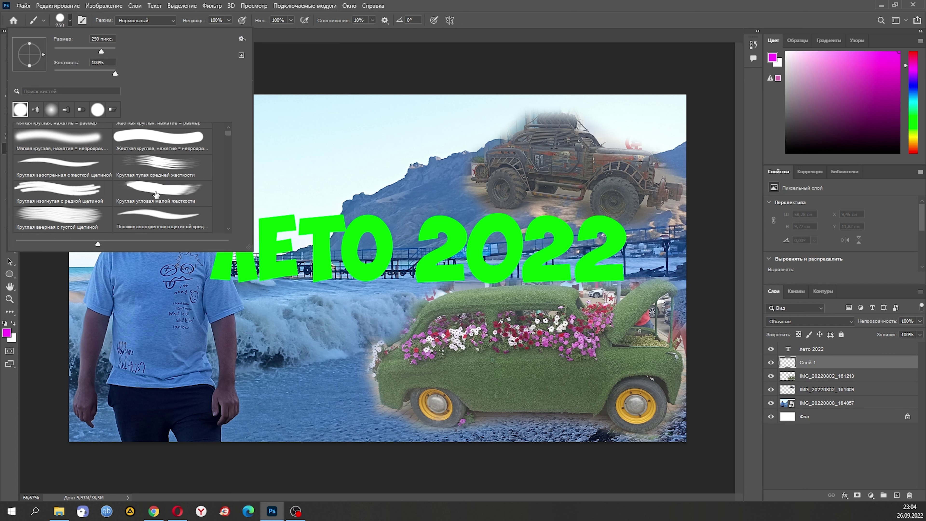
scroll(160, 194, down, 1)
scroll(162, 184, down, 1)
scroll(163, 177, down, 1)
scroll(163, 177, down, 1)
scroll(156, 181, up, 3)
click(151, 186)
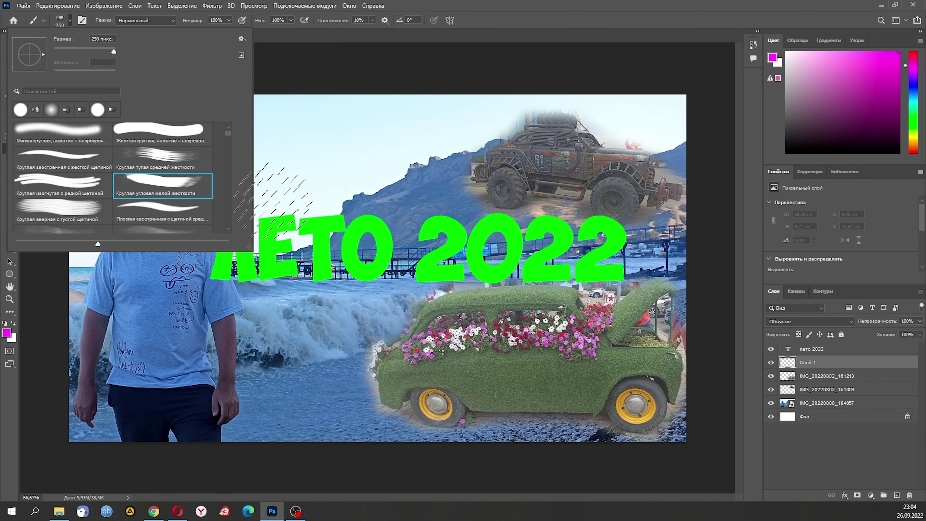
click(325, 179)
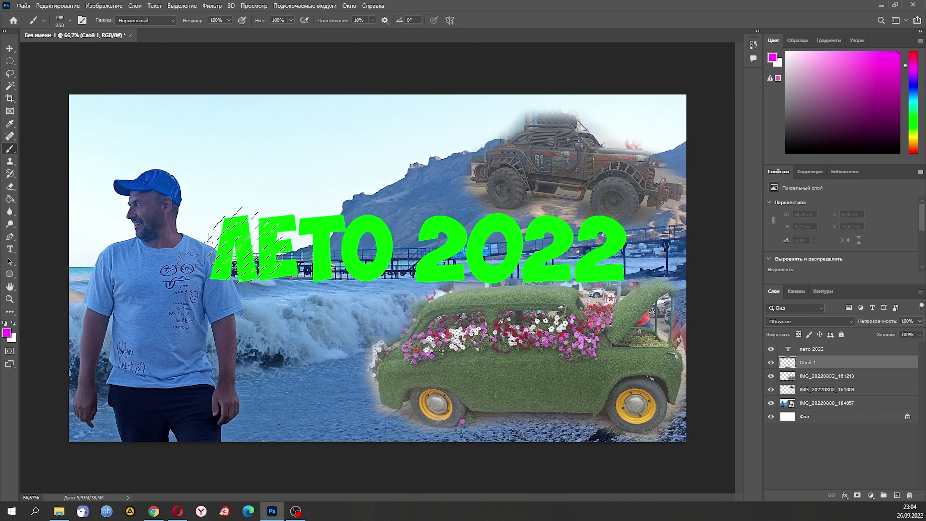
key(bracketright)
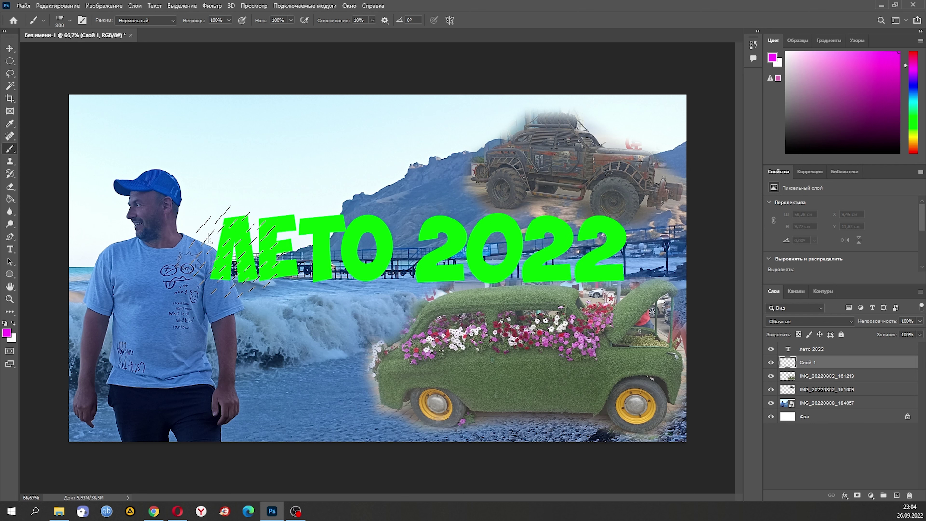
- Paint magenta strokes behind ЛЕТО 2022 on Слой 1, undo, then repaint one wide band from the right edge
drag(222, 245, 695, 246)
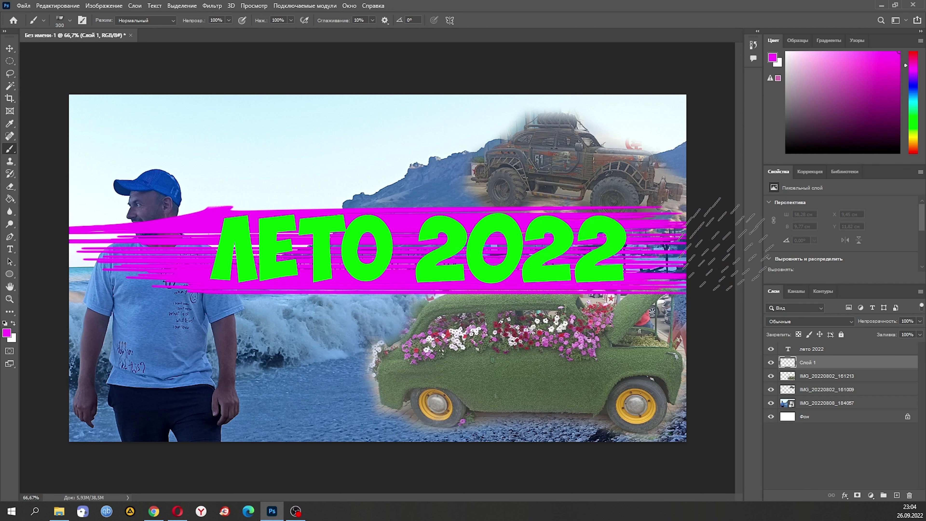
click(251, 249)
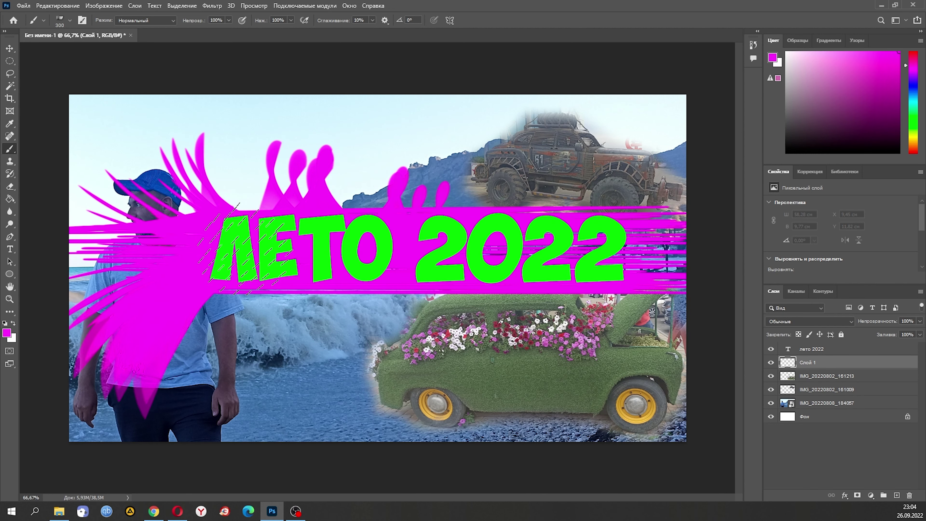
key(ctrl+z)
key(ctrl+z)
key(ctrl+z)
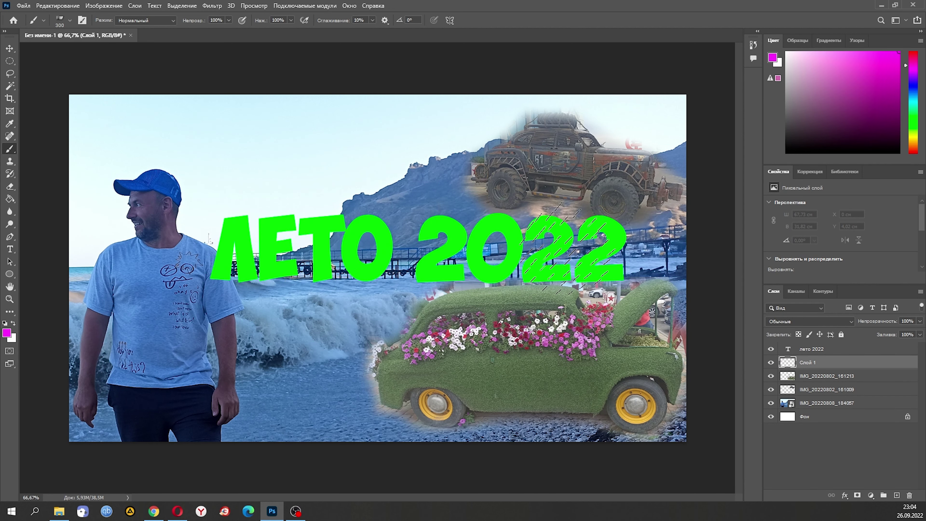
drag(678, 255, 157, 255)
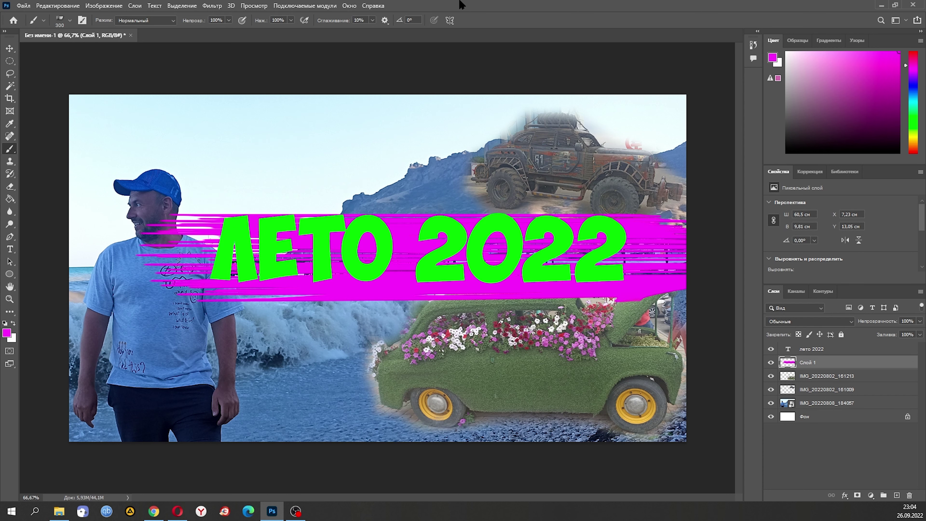
click(10, 51)
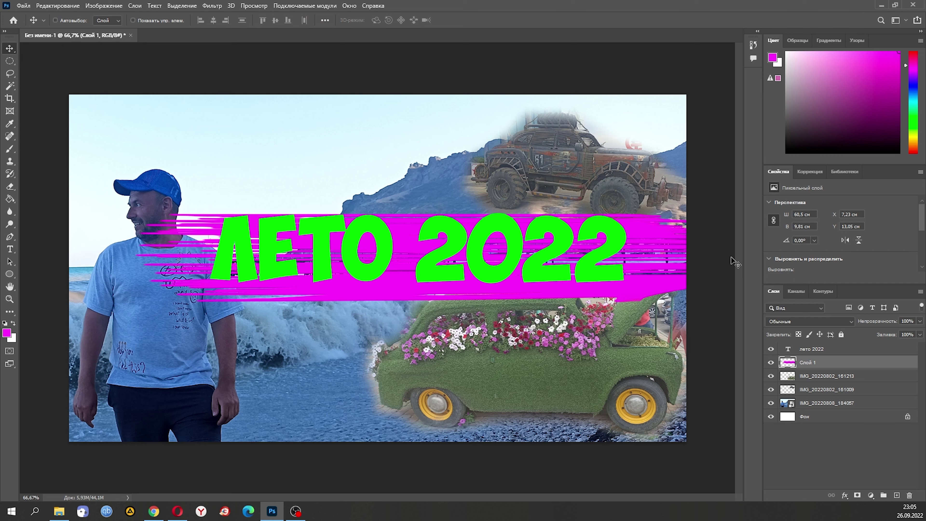
- Open Слой 1's Blending Options and enable Bevel & Emboss with the Pillow Emboss style
right_click(806, 362)
click(664, 98)
key(space)
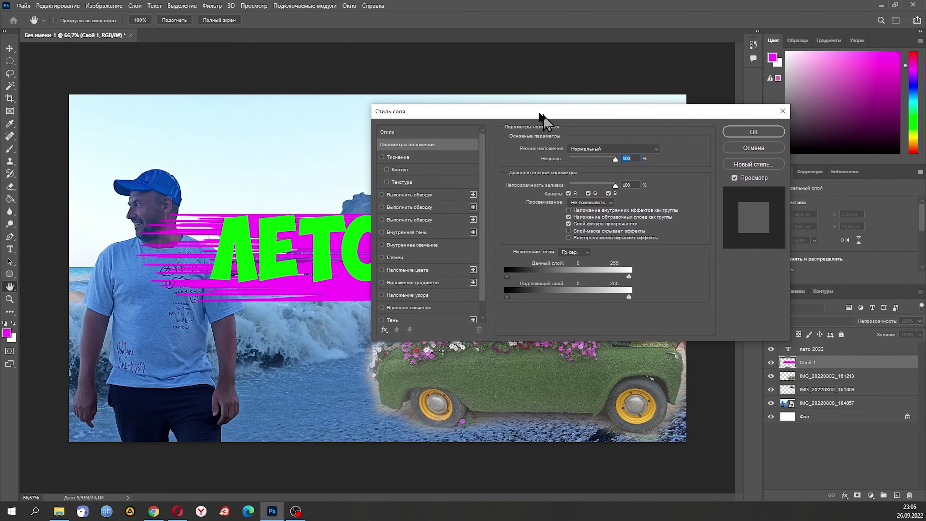
click(372, 154)
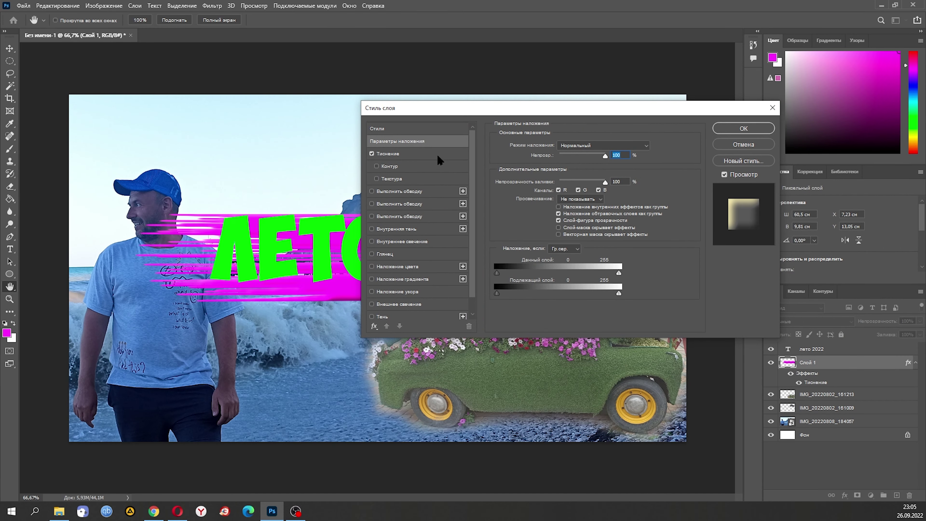
click(429, 154)
click(601, 146)
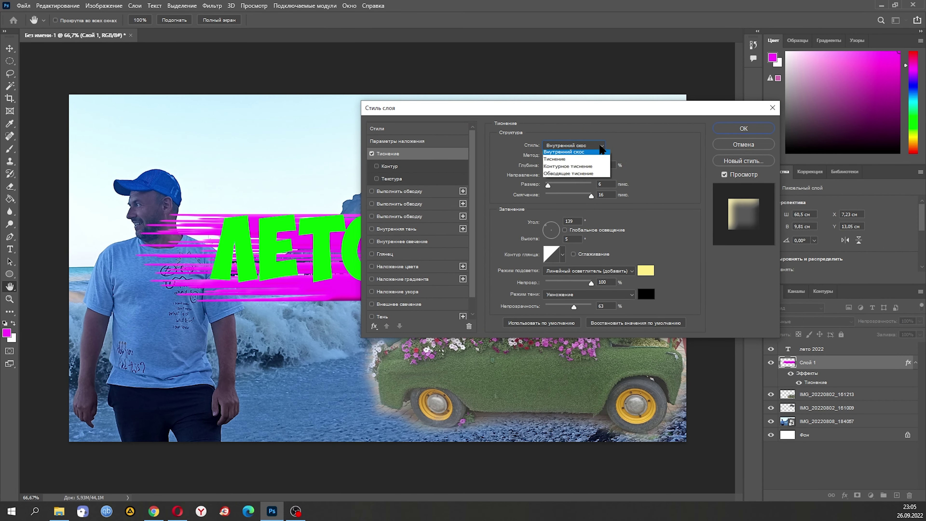
click(591, 150)
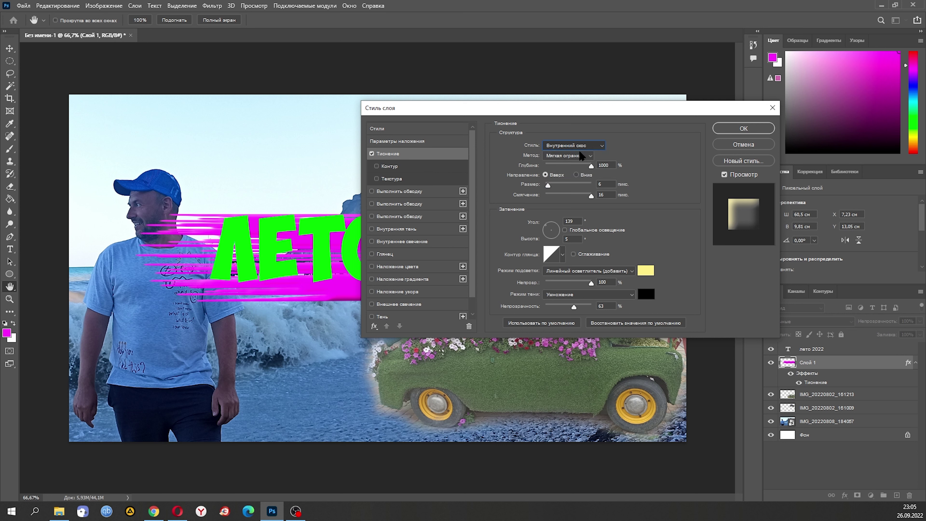
click(590, 146)
click(562, 165)
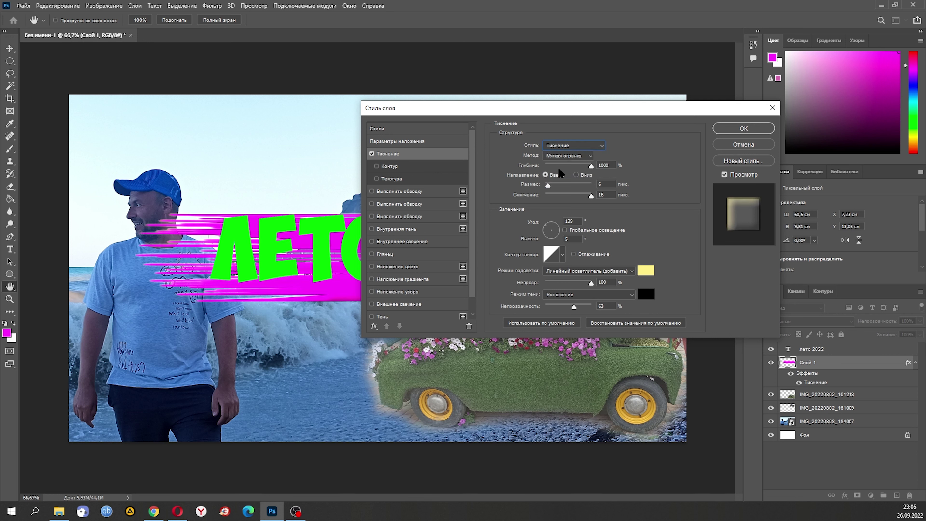
click(581, 147)
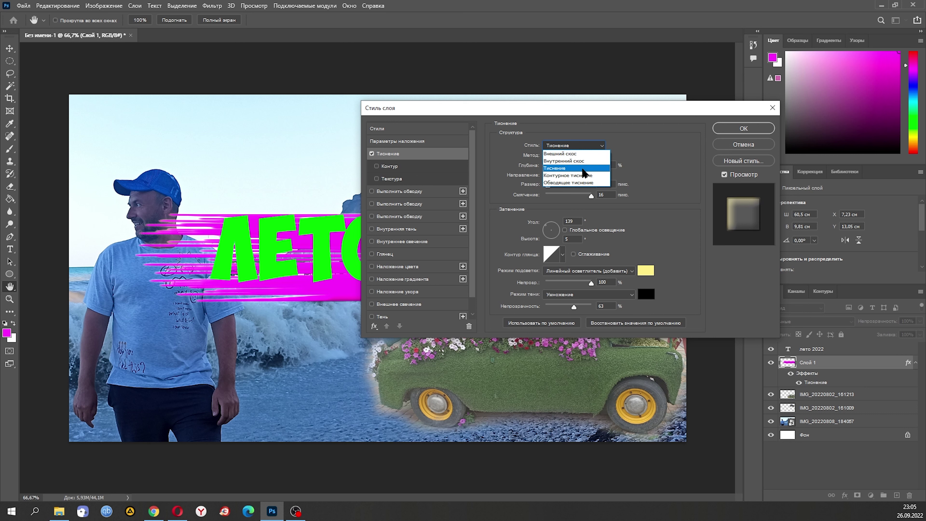
click(578, 177)
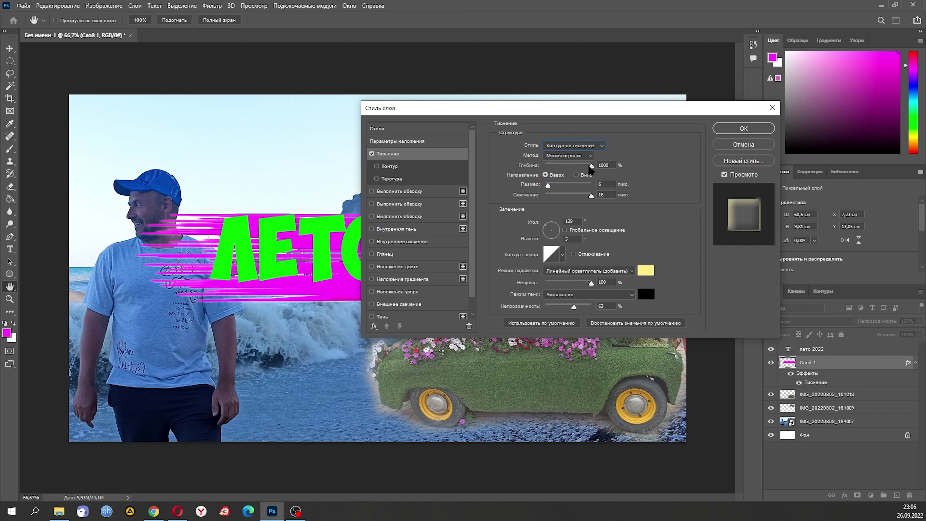
- Set the bevel technique to Chisel Hard and add a black Stroke outline
click(589, 156)
click(564, 171)
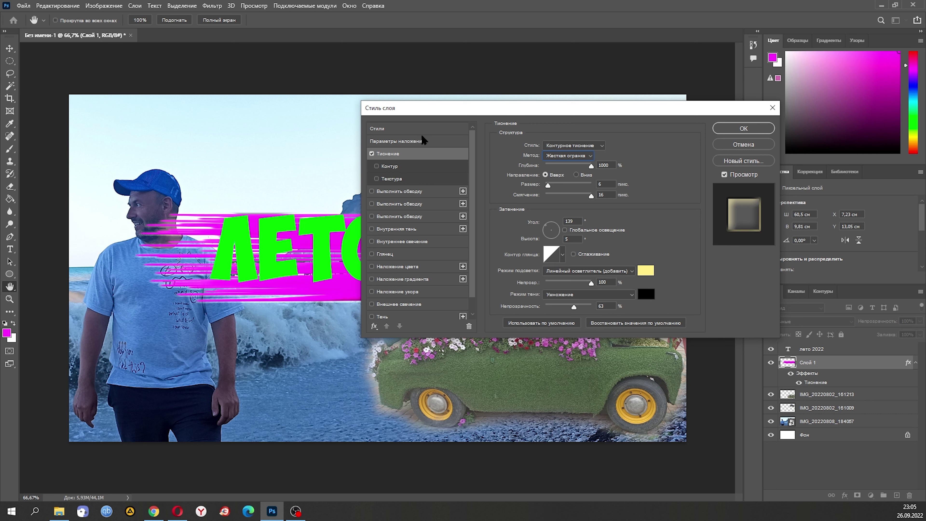
click(412, 193)
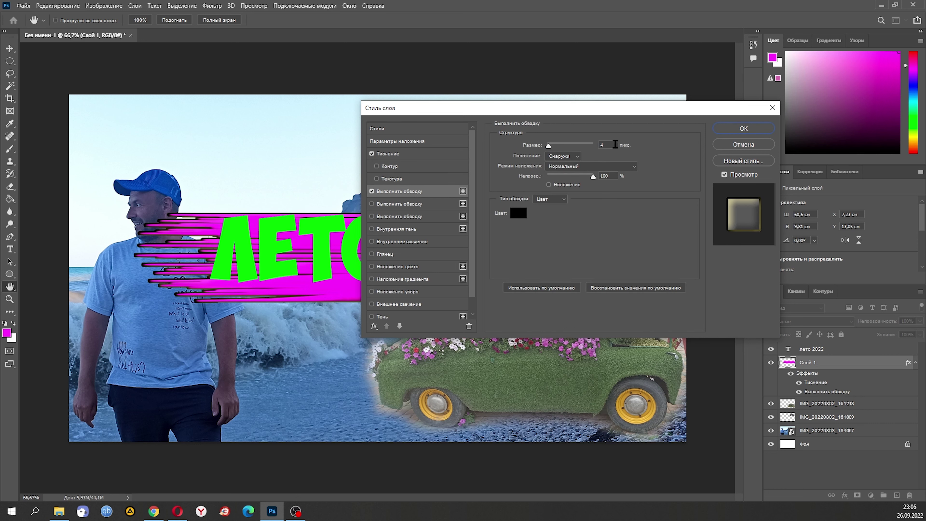
- Enable the second Drop Shadow on Слой 1, adjust its Distance, and apply the layer style
scroll(613, 145, down, 3)
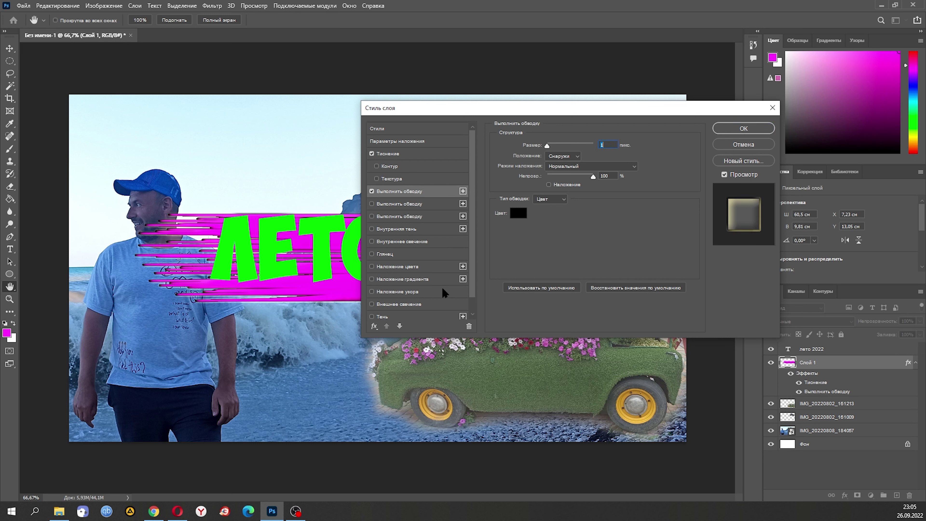
scroll(458, 207, down, 1)
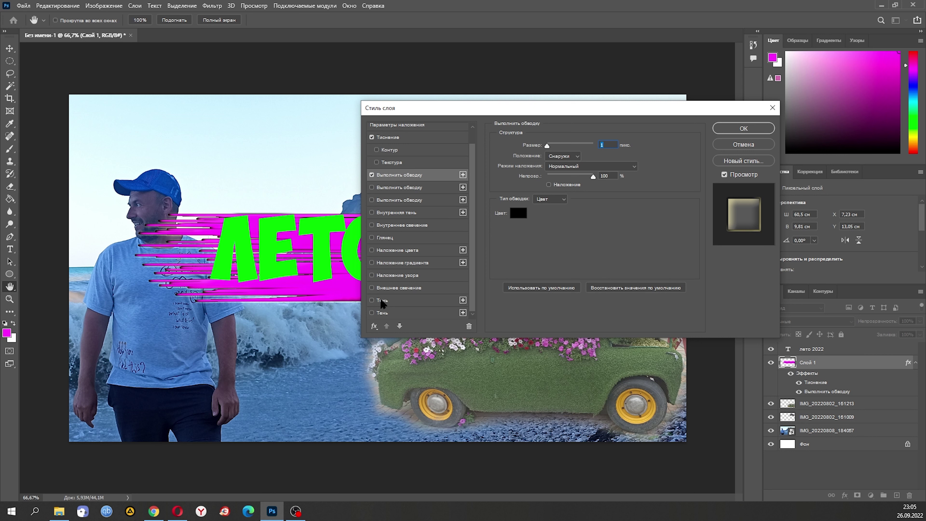
click(382, 302)
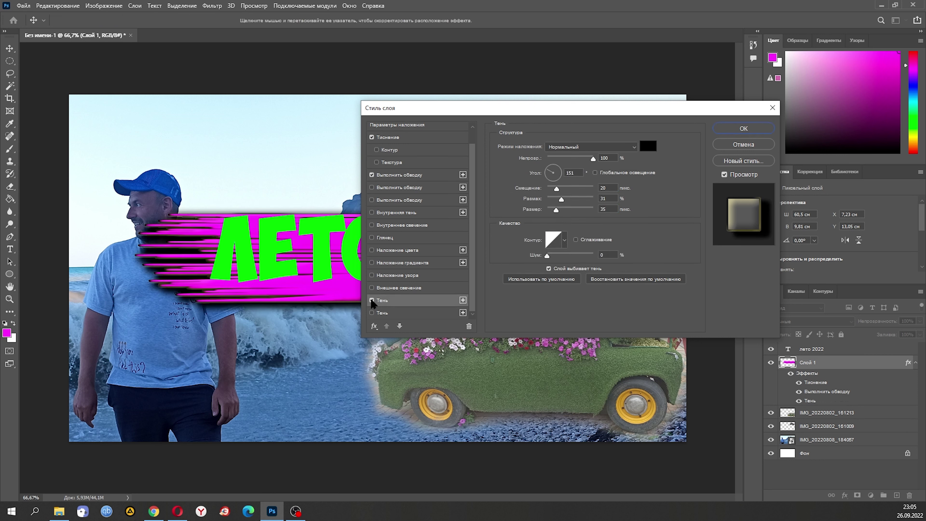
click(372, 300)
click(372, 313)
click(394, 315)
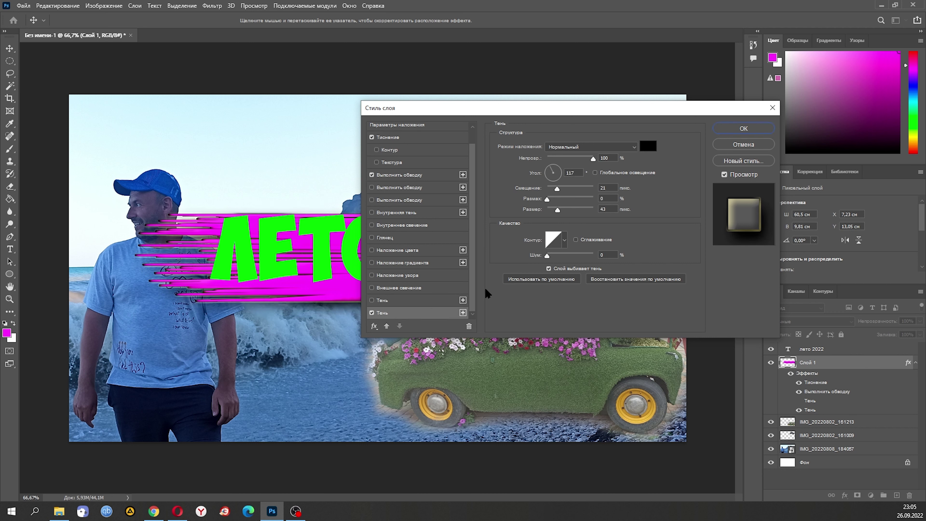
click(607, 187)
click(753, 126)
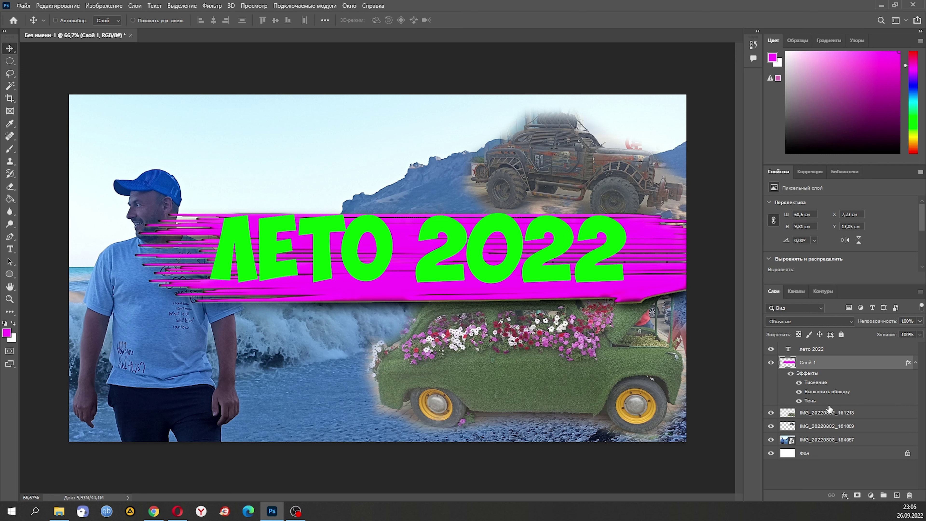
- Open the ЛЕТО 2022 text layer's Blending Options and enable an Inner Bevel
click(813, 350)
right_click(813, 350)
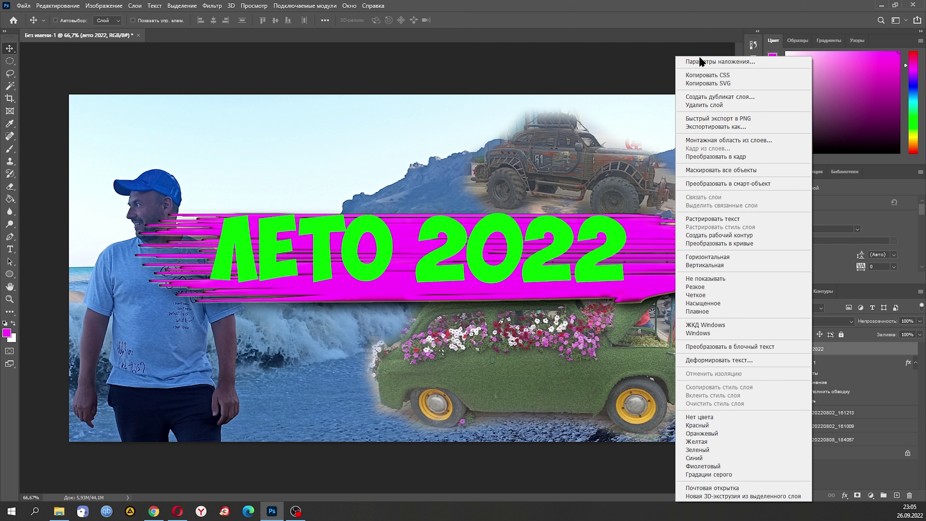
click(700, 61)
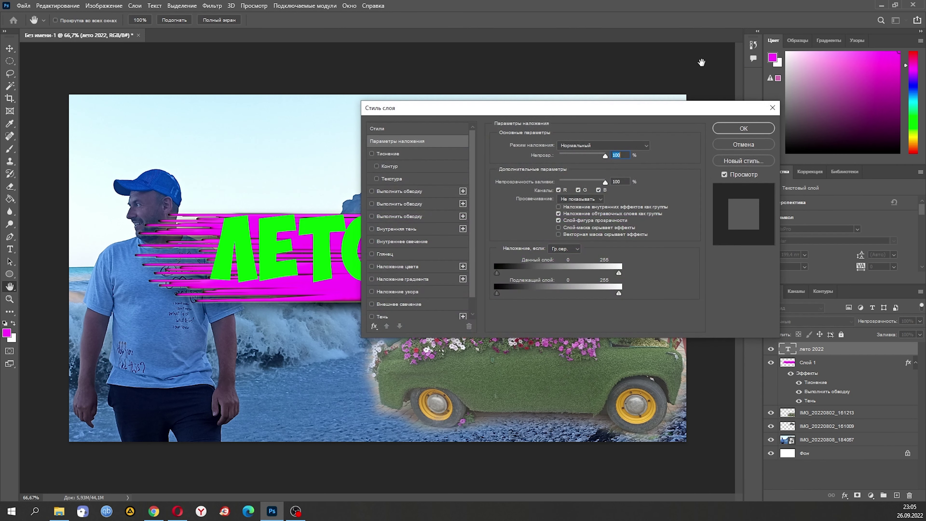
click(372, 154)
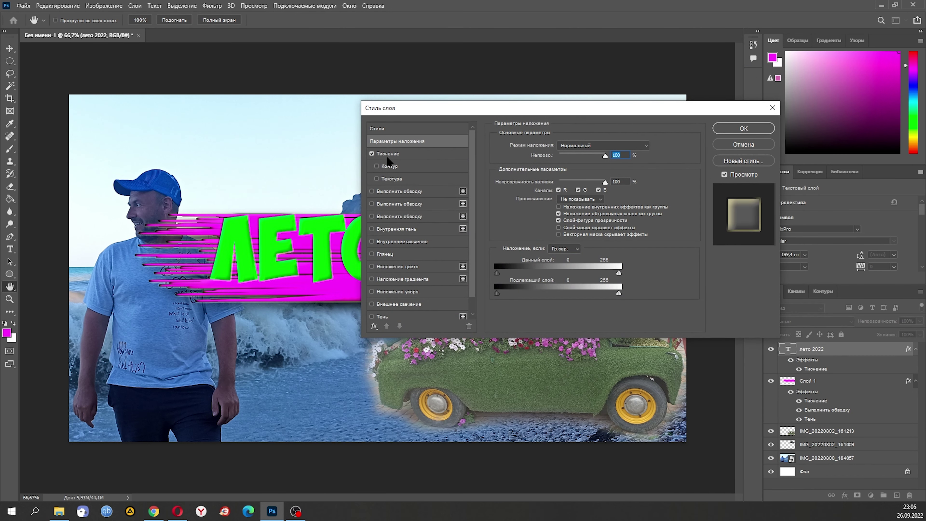
click(405, 153)
click(592, 146)
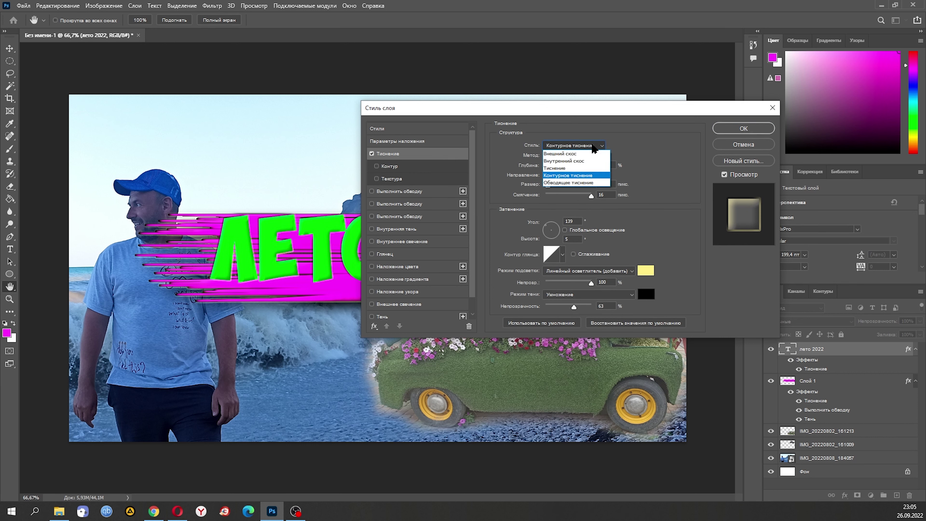
click(569, 156)
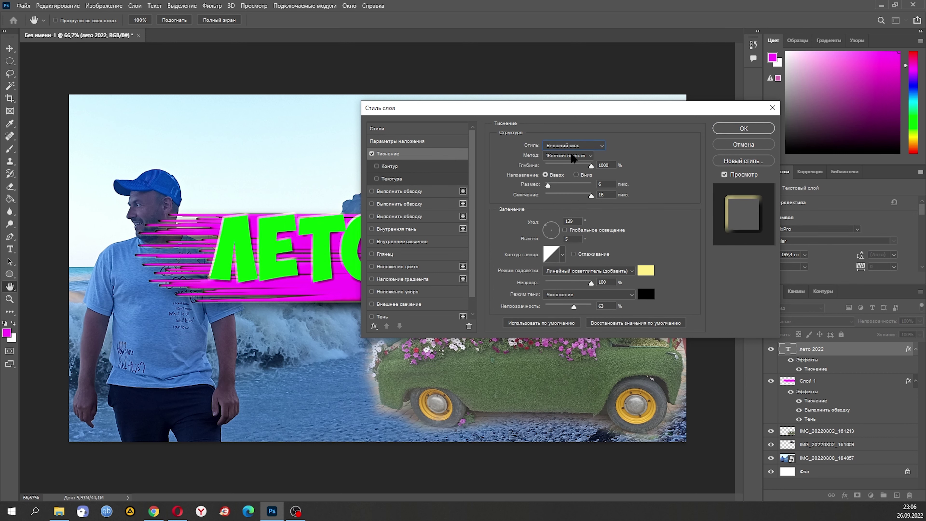
click(584, 146)
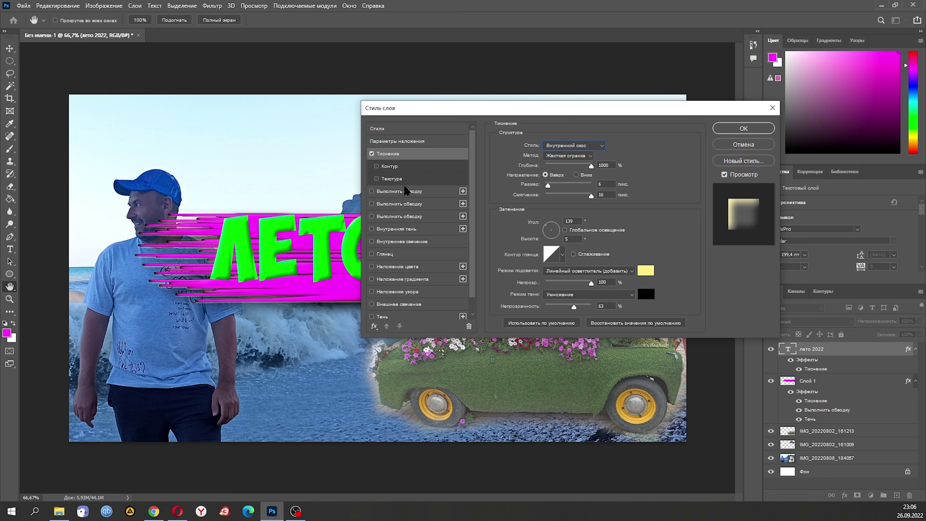
- Add a thicker black Stroke and a Drop Shadow to the caption, then apply the style
click(378, 194)
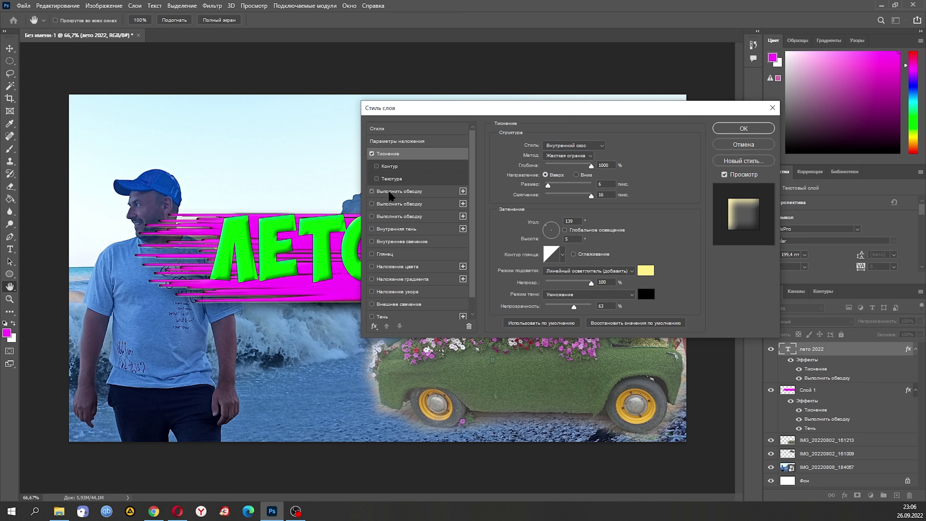
click(389, 194)
double_click(605, 145)
text(5)
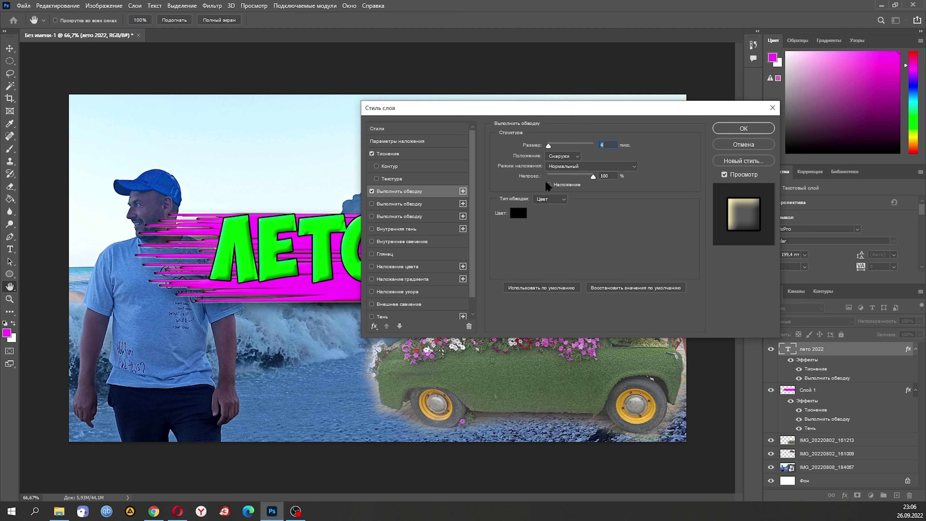
scroll(432, 277, down, 1)
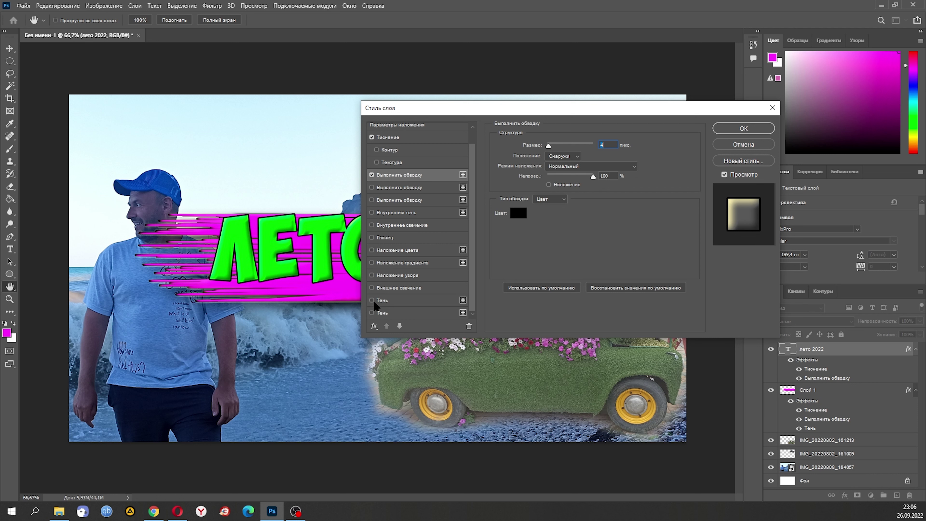
click(372, 300)
click(392, 301)
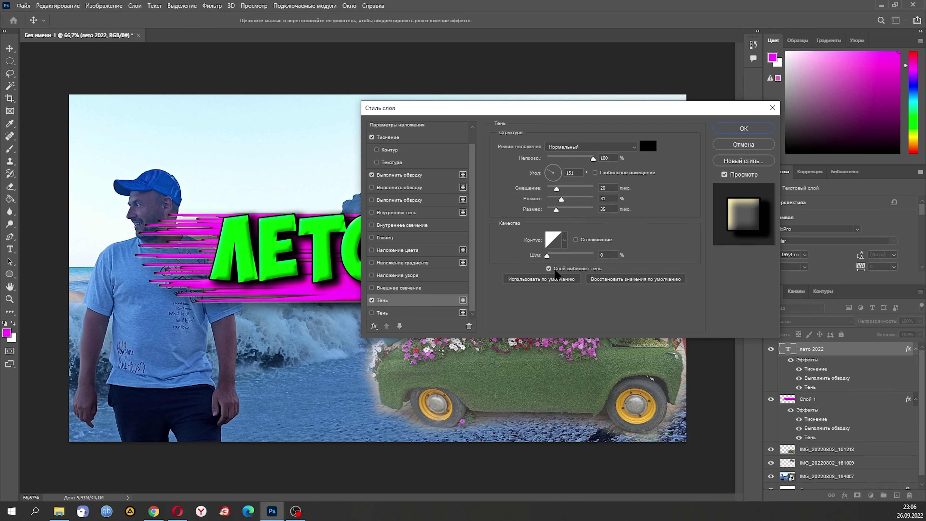
click(372, 301)
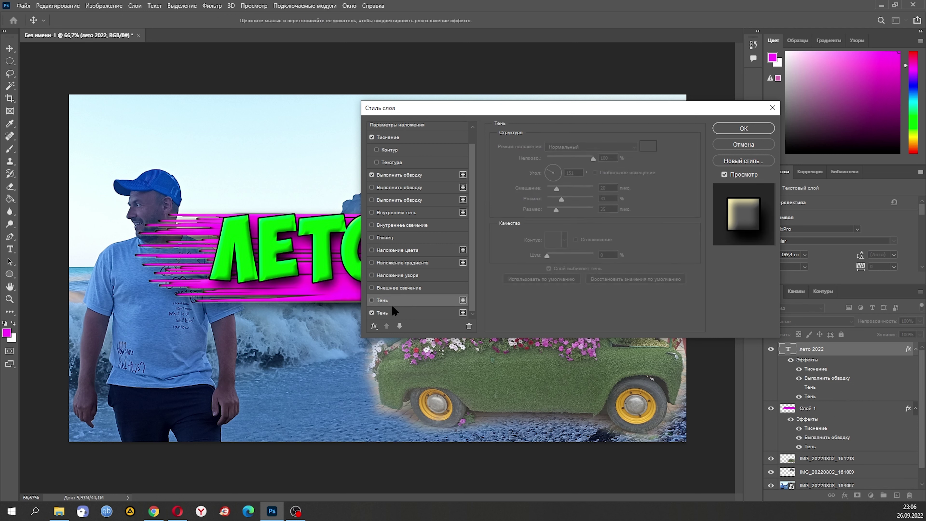
click(744, 128)
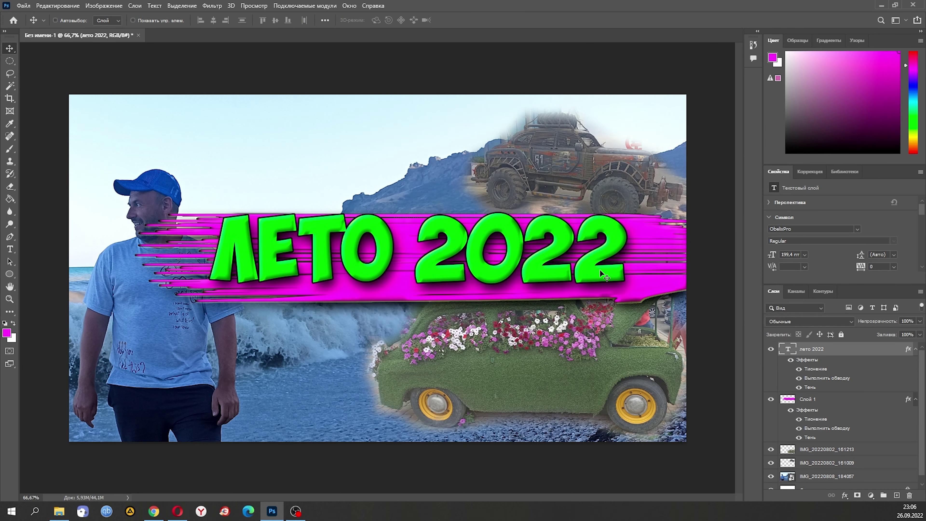
- Select Слой 1 and nudge the magenta band slightly upward with the Move tool
click(808, 400)
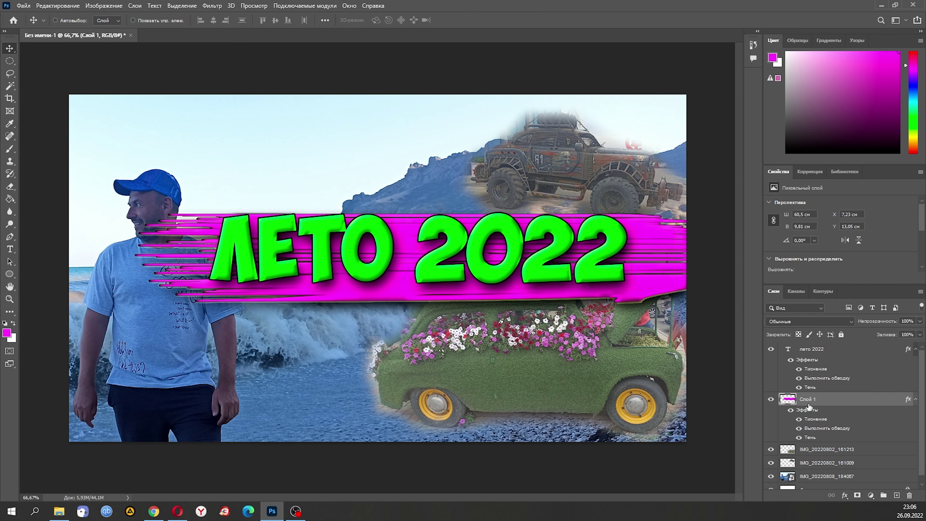
drag(406, 265, 405, 264)
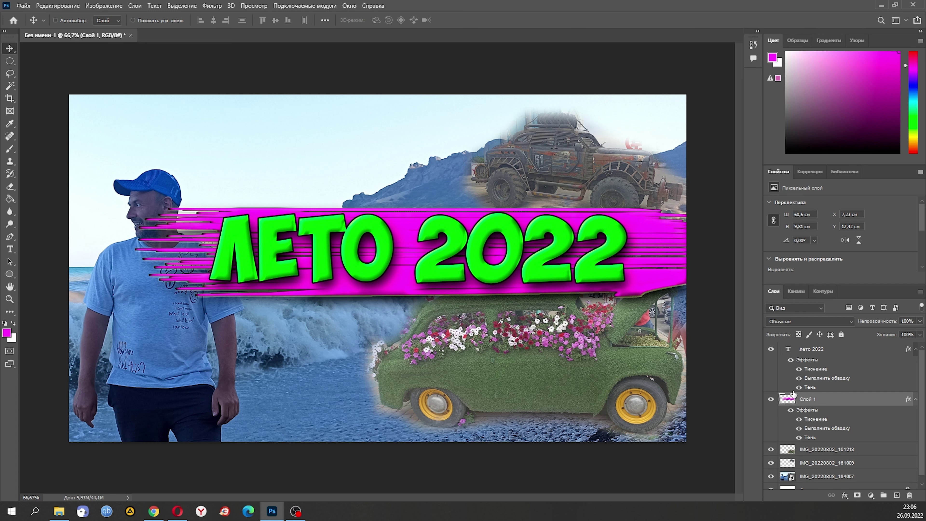
scroll(796, 393, down, 1)
click(806, 446)
right_click(806, 453)
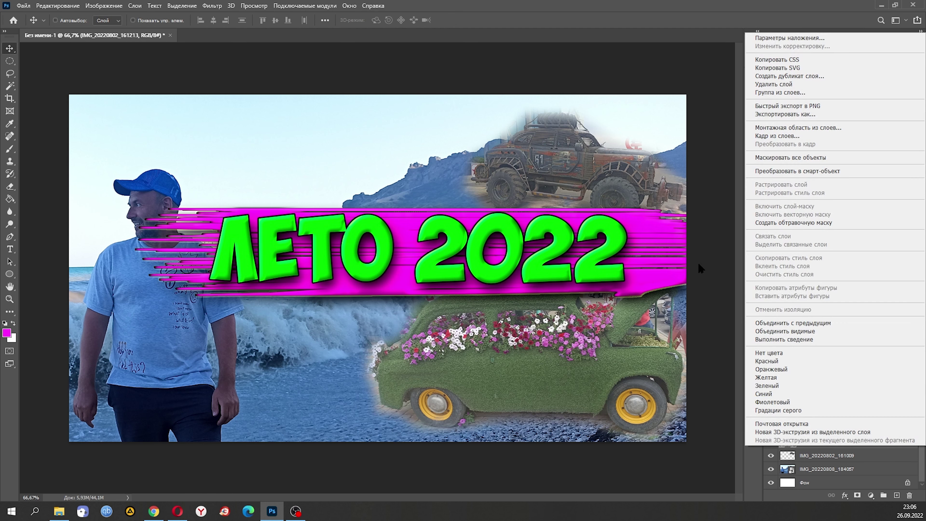
click(794, 38)
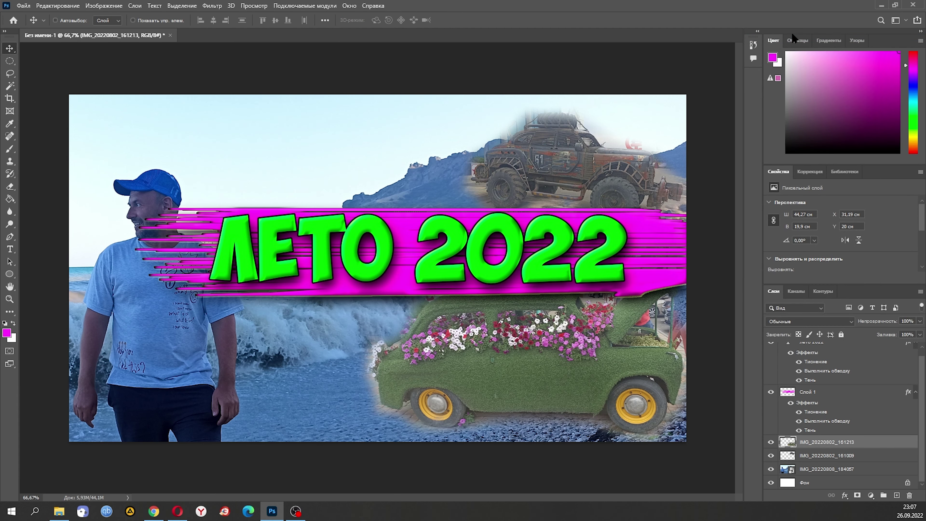
mouse_move(583, 116)
mouse_down()
mouse_move(137, 122)
mouse_move(108, 101)
mouse_up()
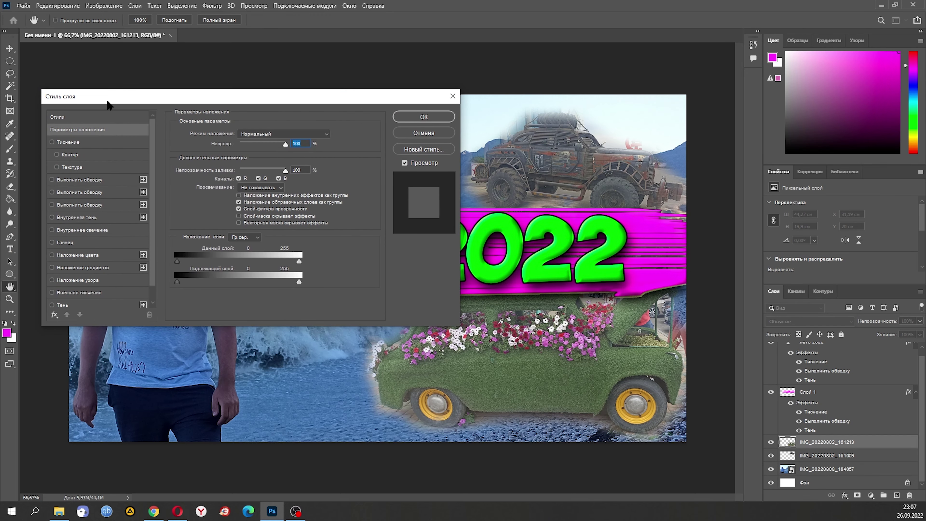
click(50, 142)
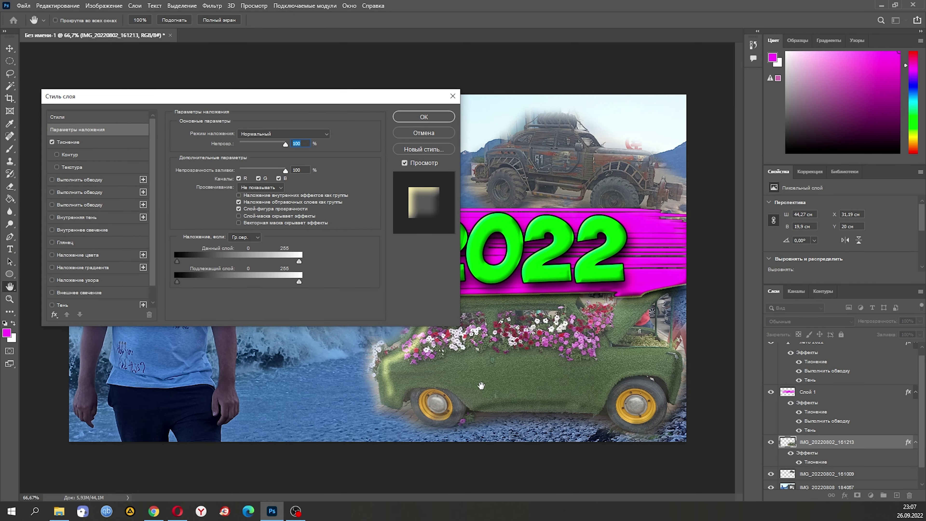
click(57, 145)
click(270, 136)
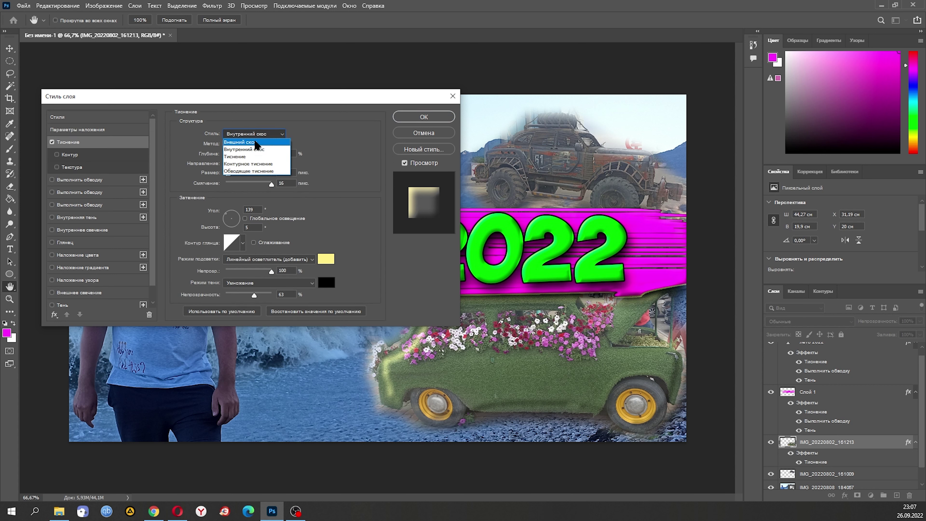
click(255, 134)
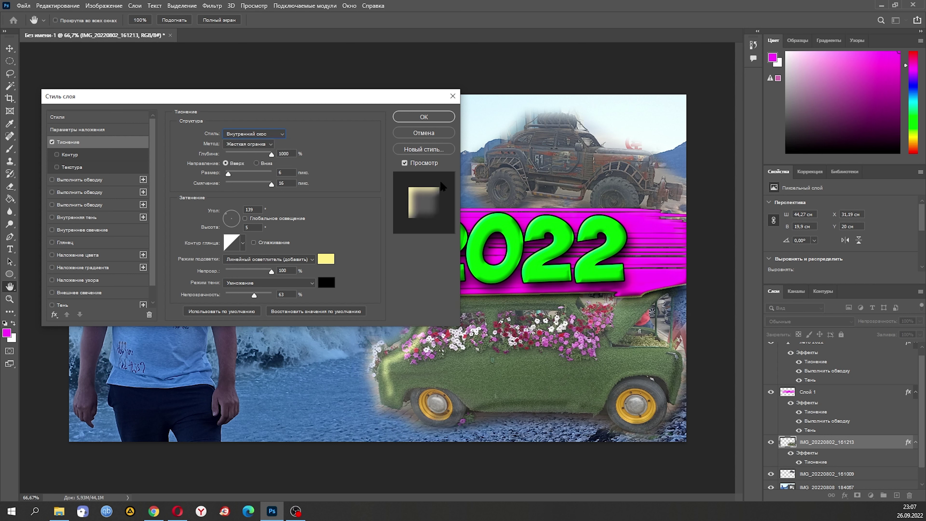
click(53, 143)
click(52, 142)
click(52, 180)
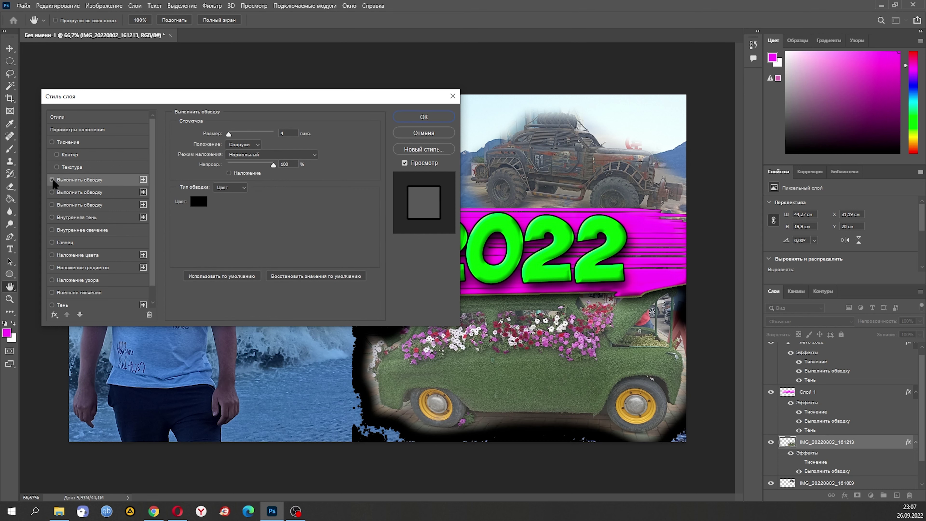
click(52, 179)
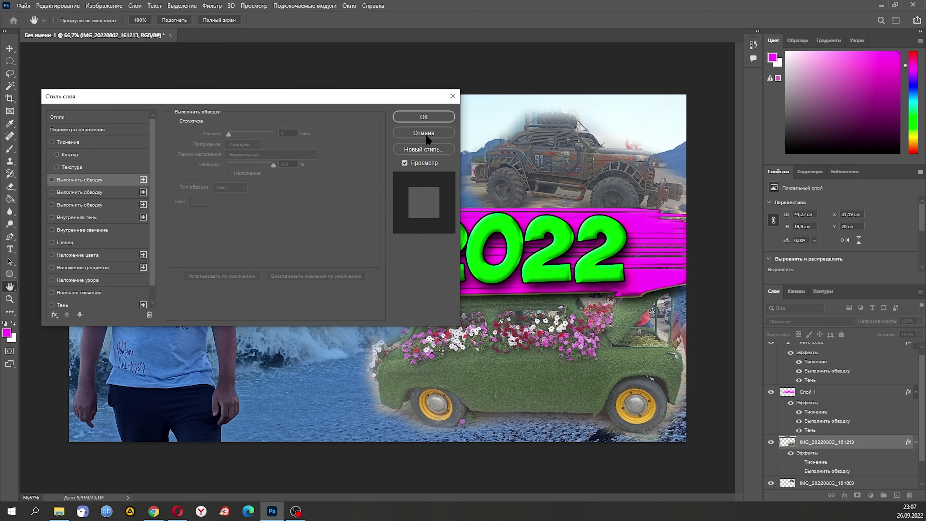
click(424, 133)
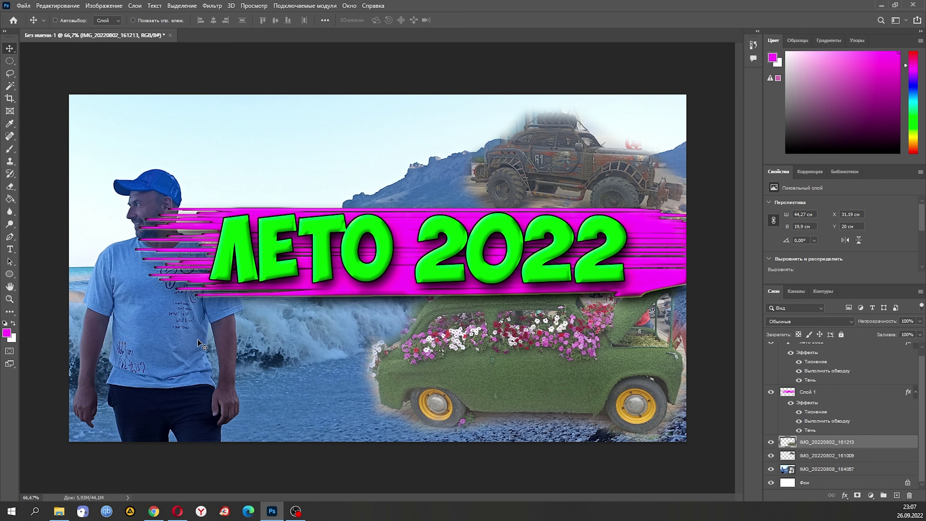
- Select Слой 1 and the ЛЕТО 2022 layer and convert them into one smart object
click(820, 393)
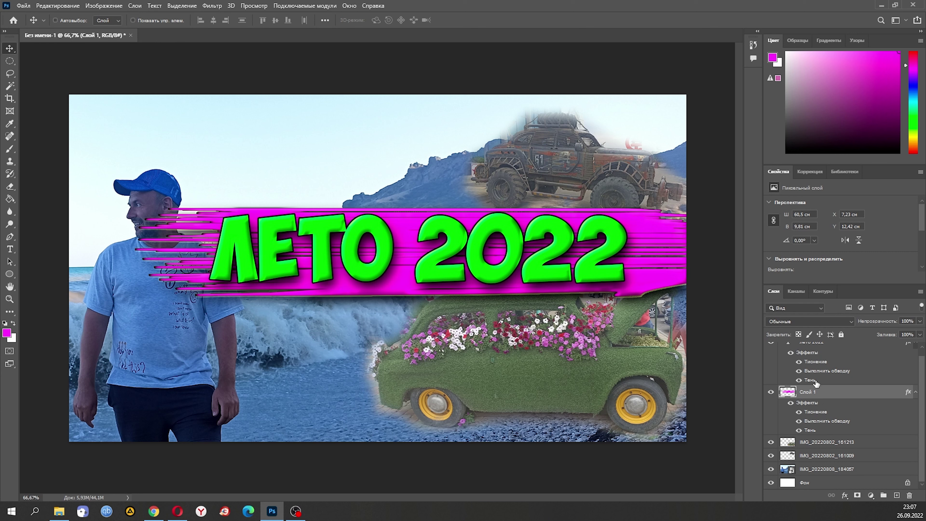
scroll(817, 383, up, 1)
ctrl+click(818, 350)
right_click(820, 351)
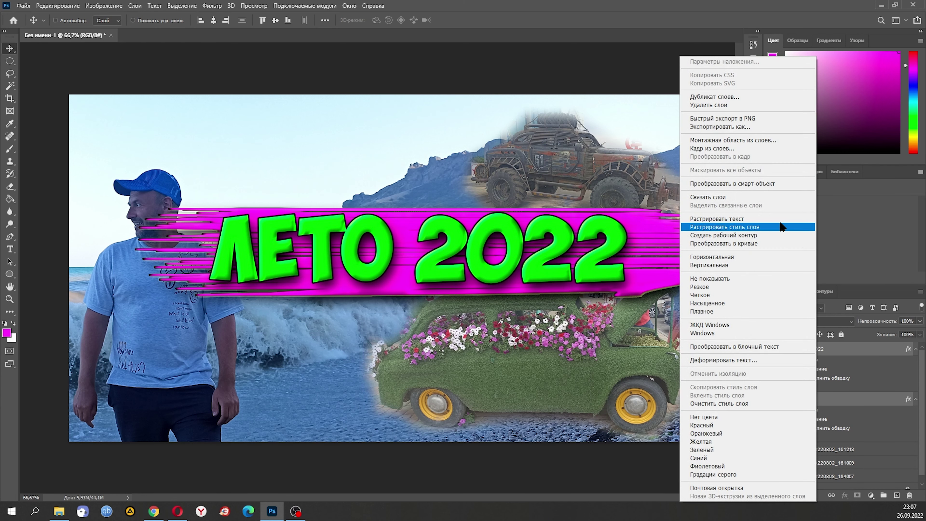
click(746, 184)
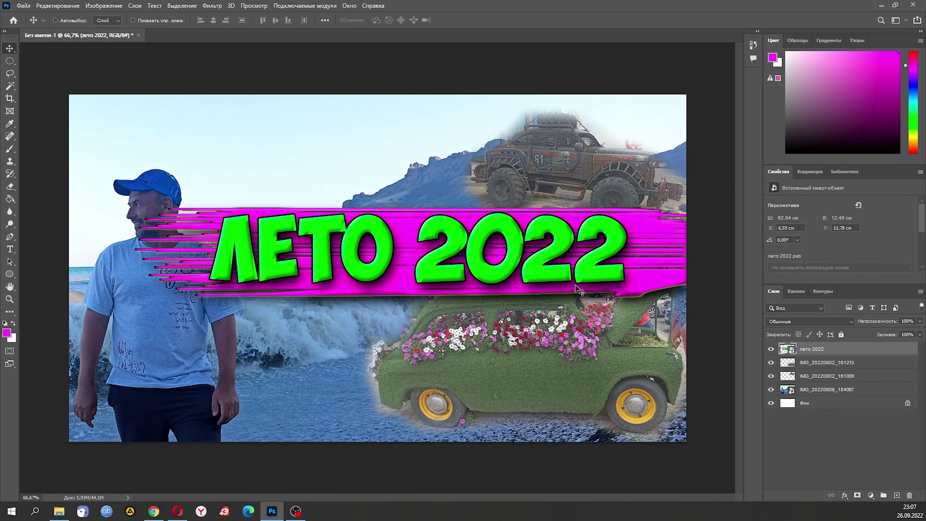
- Drag the 'лето 2022' smart object right to X 12.52 cm, clear of the man's face
mouse_move(576, 285)
mouse_down()
mouse_move(538, 307)
mouse_move(547, 283)
mouse_up()
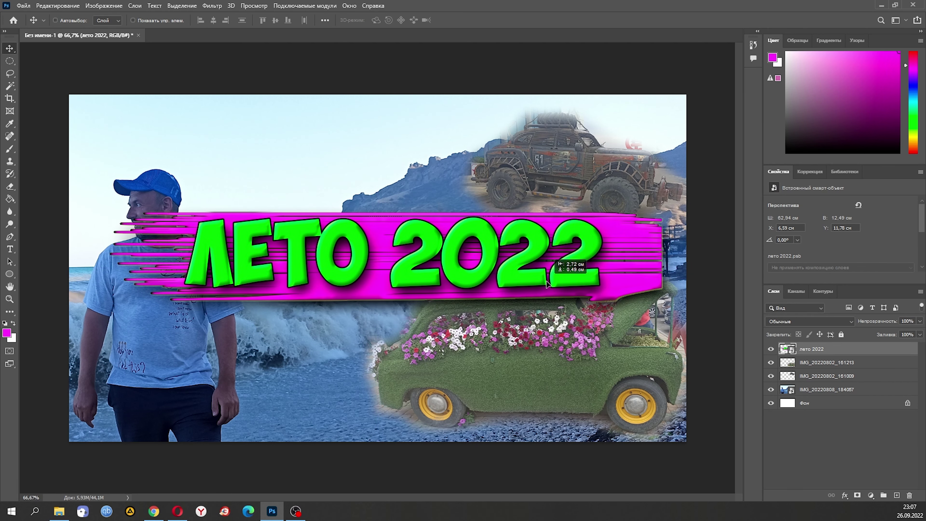
drag(547, 284, 622, 287)
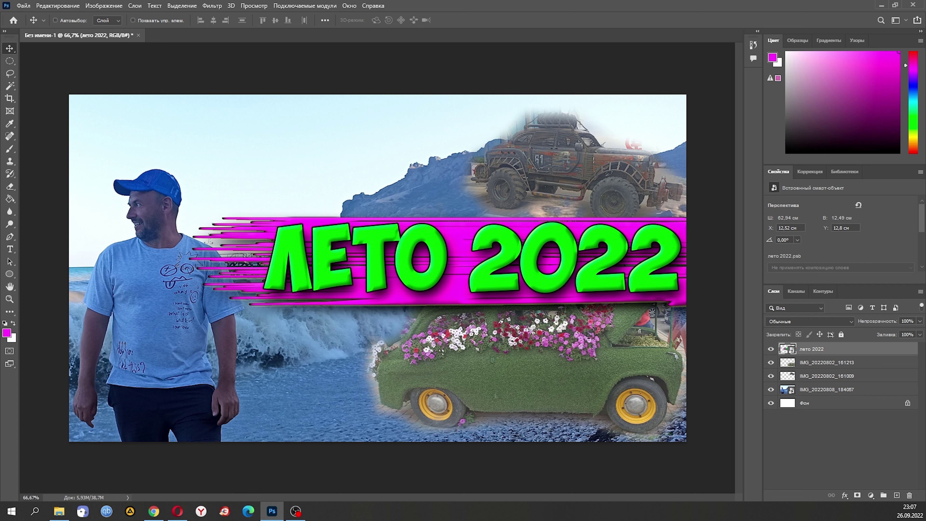
key(alt+Tab)
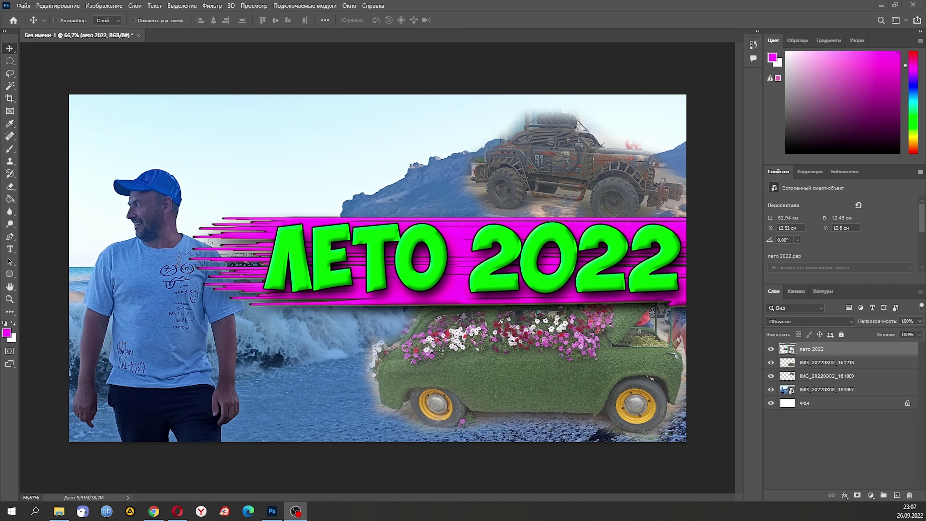